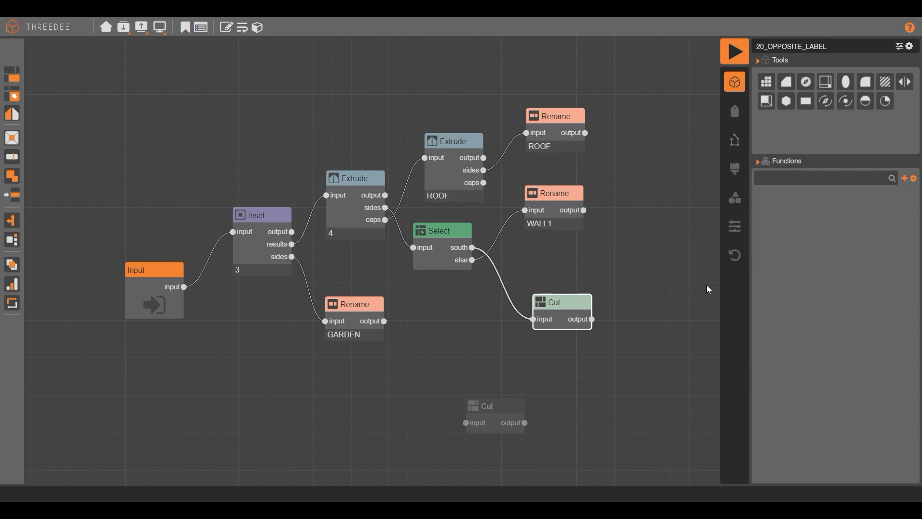
Run the graph and inspect the house's south wall and the door face's edges.
left_click(735, 53)
left_click_drag(546, 228, 570, 166)
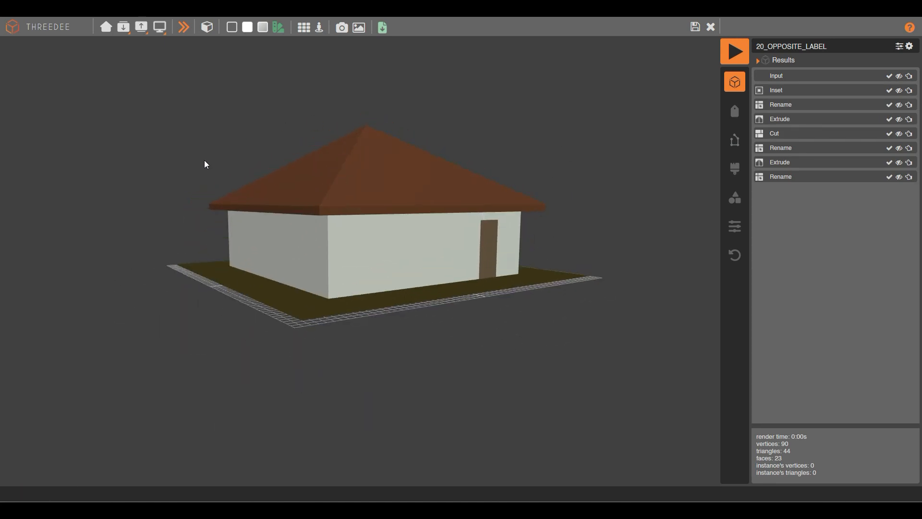
left_click_drag(500, 141, 473, 301)
left_click(464, 261)
left_click_drag(464, 262, 258, 338)
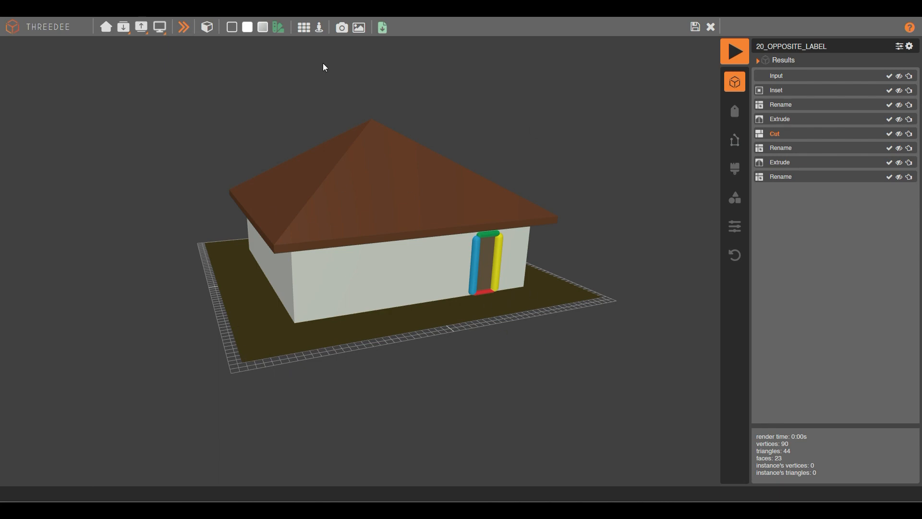
left_click(563, 111)
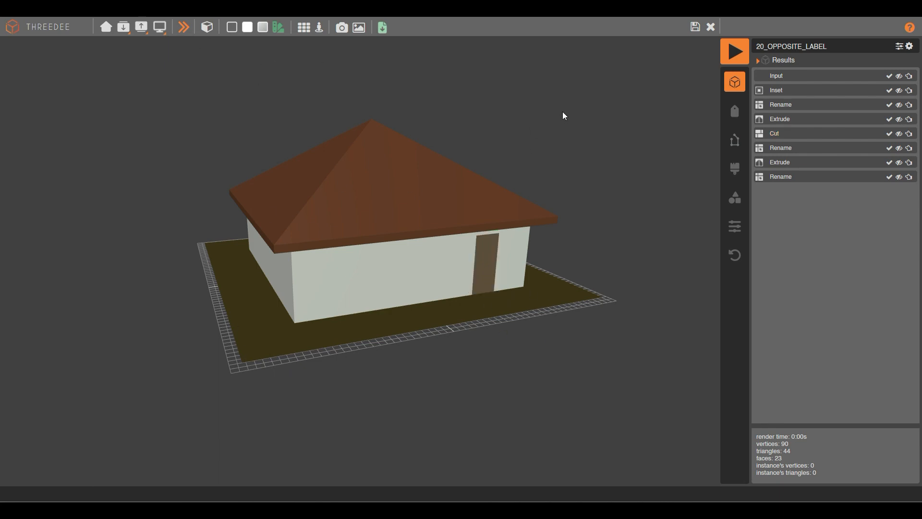
Regenerate the house repeatedly to compare the door's position along the south wall between variations.
left_click(185, 27)
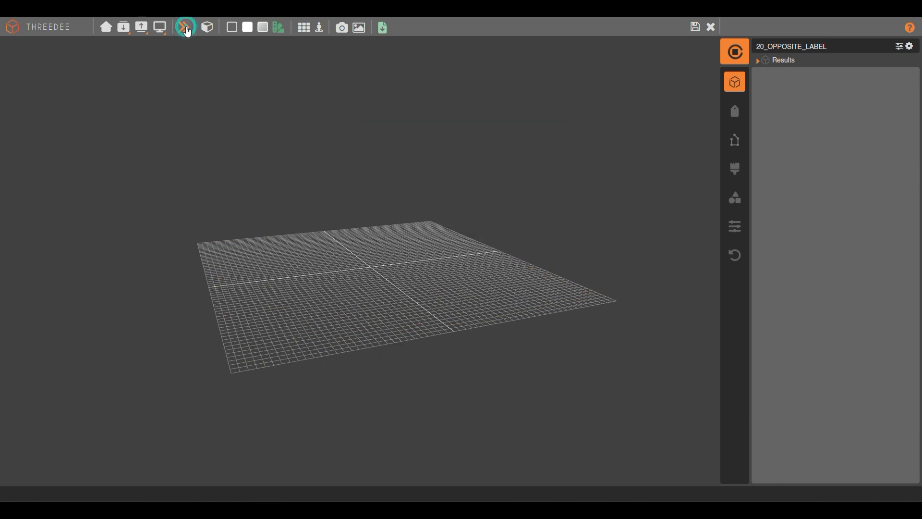
left_click(184, 28)
left_click(185, 28)
left_click(184, 27)
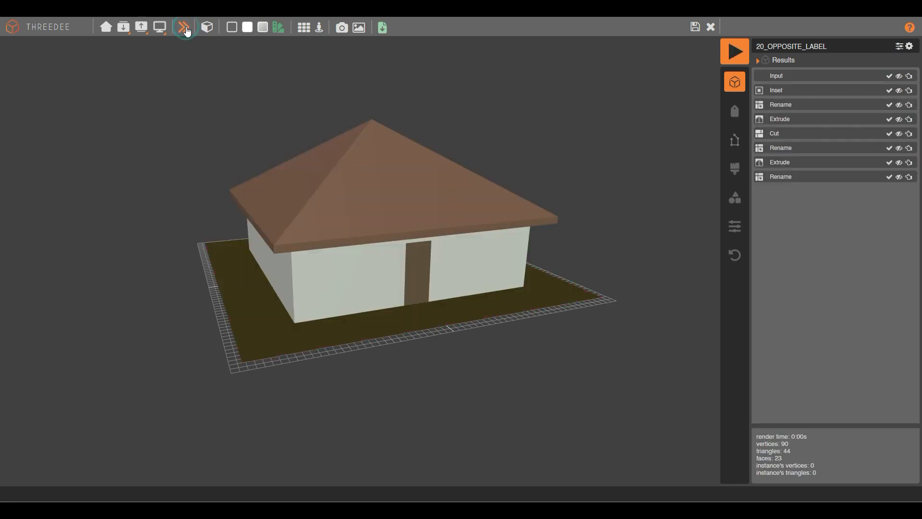
left_click(186, 29)
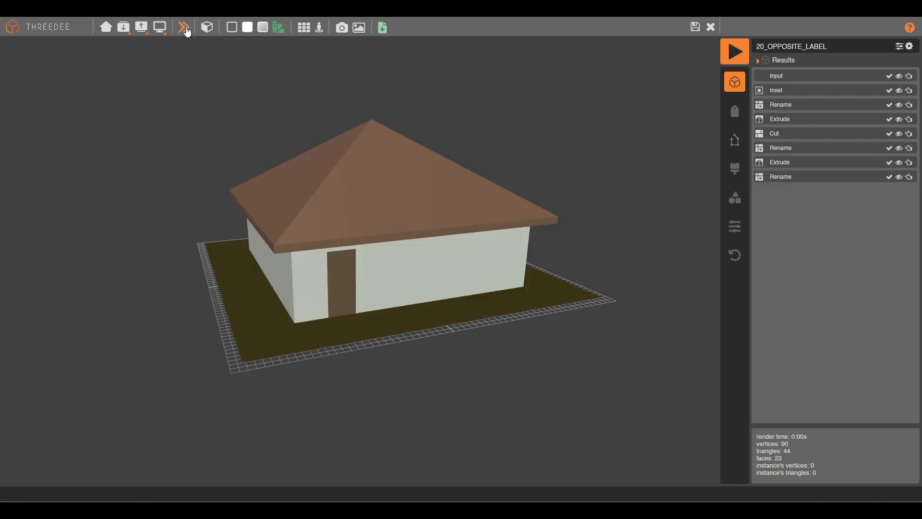
left_click(186, 29)
left_click(187, 29)
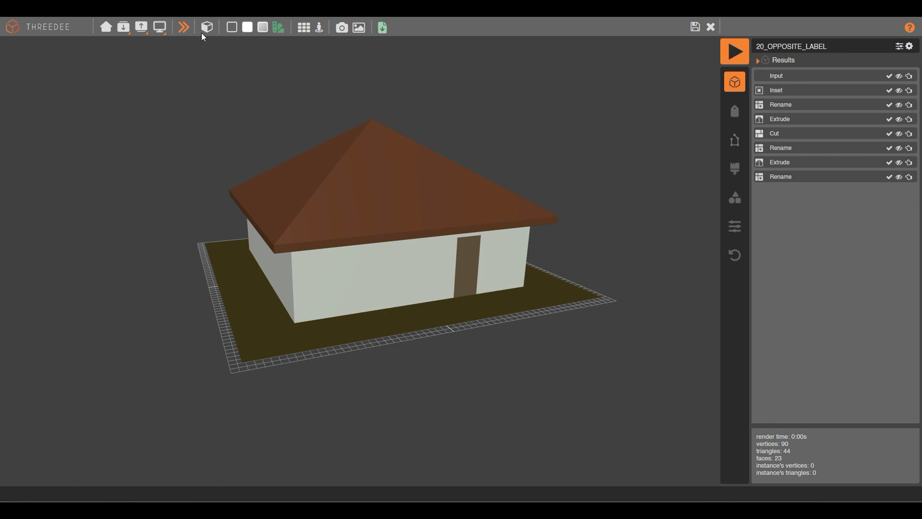
left_click(183, 28)
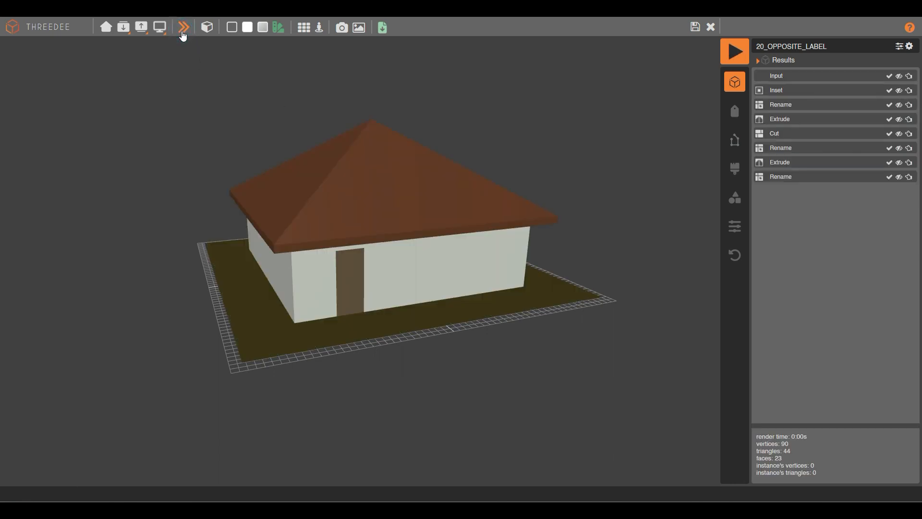
left_click(183, 33)
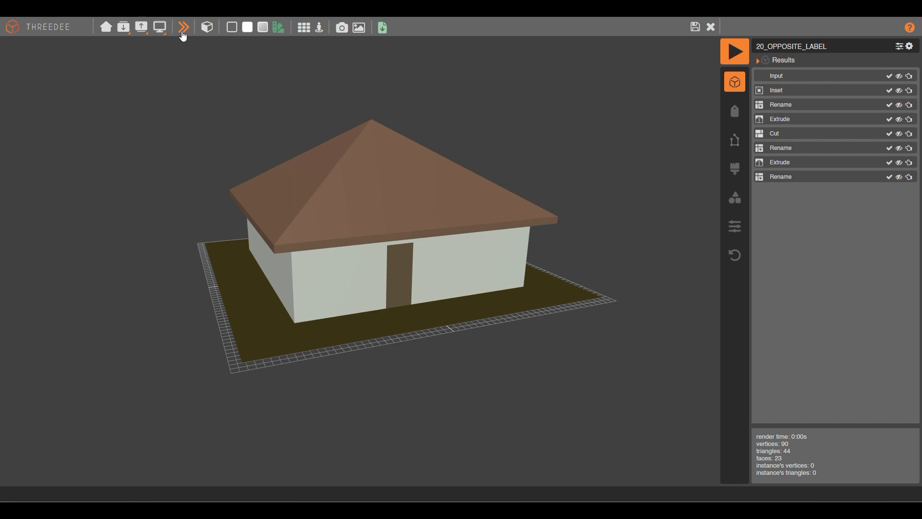
left_click(183, 34)
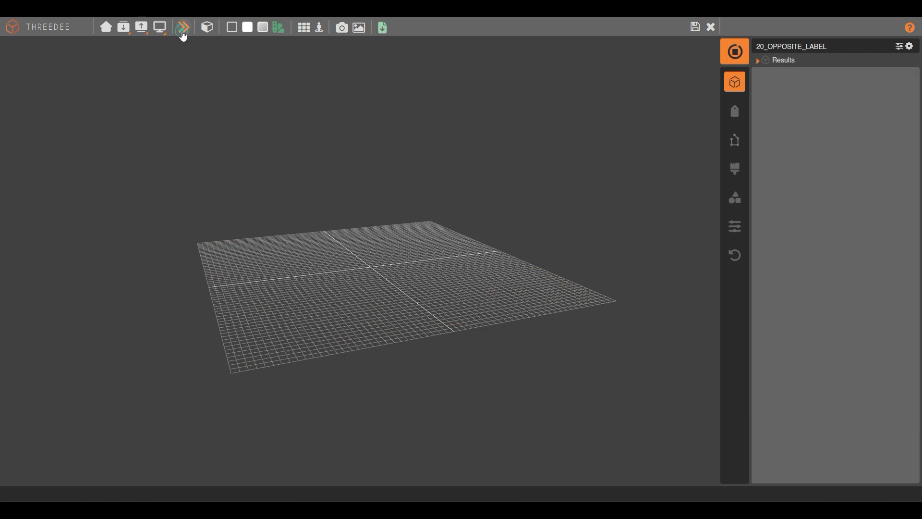
left_click(183, 34)
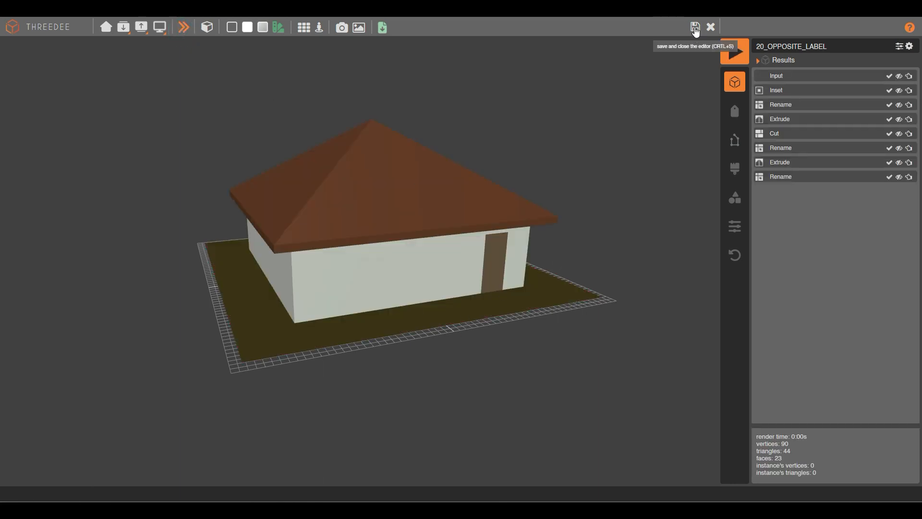
Compare the edge labels of the front garden face and the door face, and close the 3D preview.
left_click(479, 306)
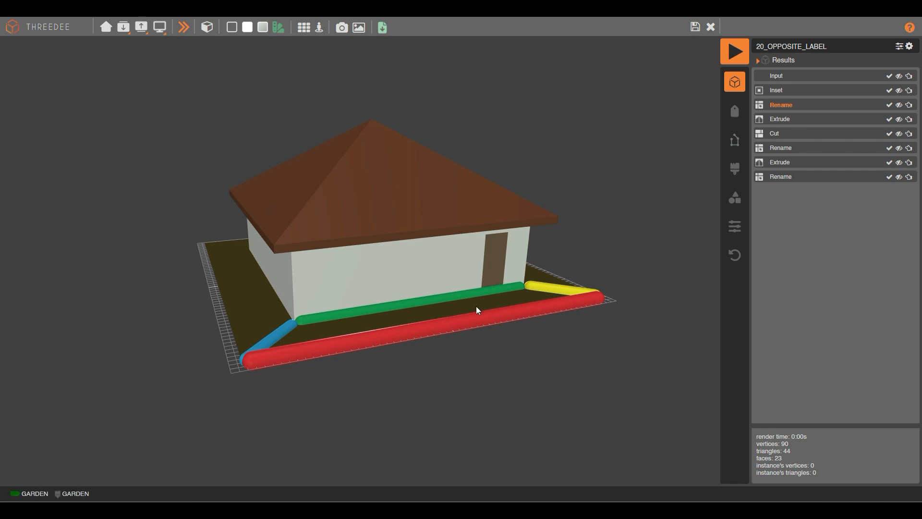
left_click(497, 252)
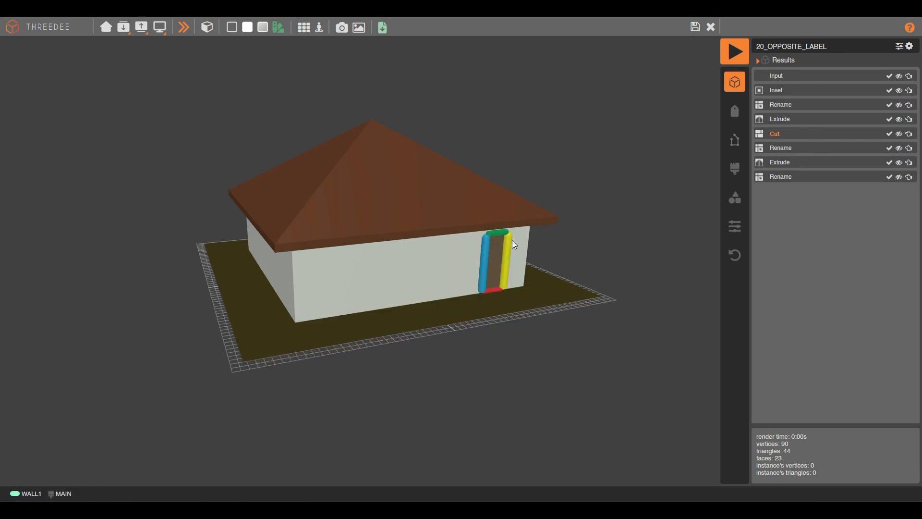
left_click(504, 299)
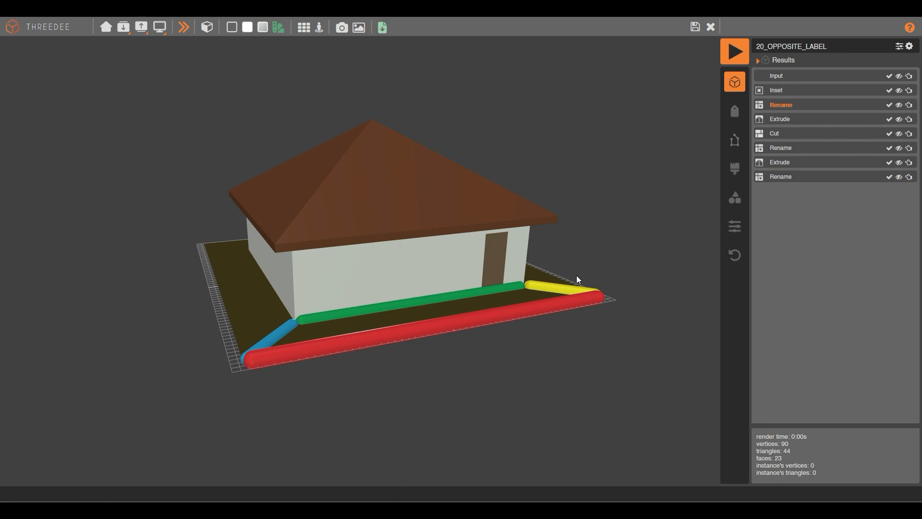
left_click(712, 27)
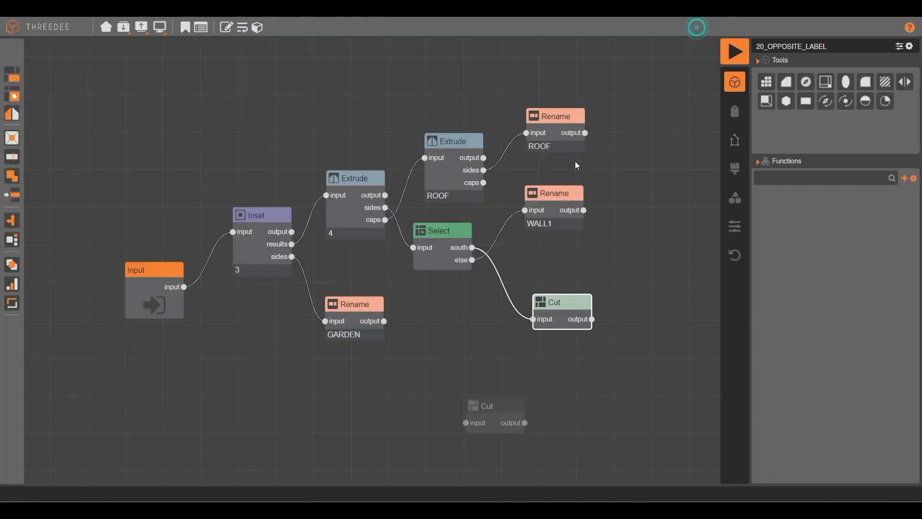
Reposition the GARDEN Rename node and add a Merge node fed by its output.
left_click(441, 261)
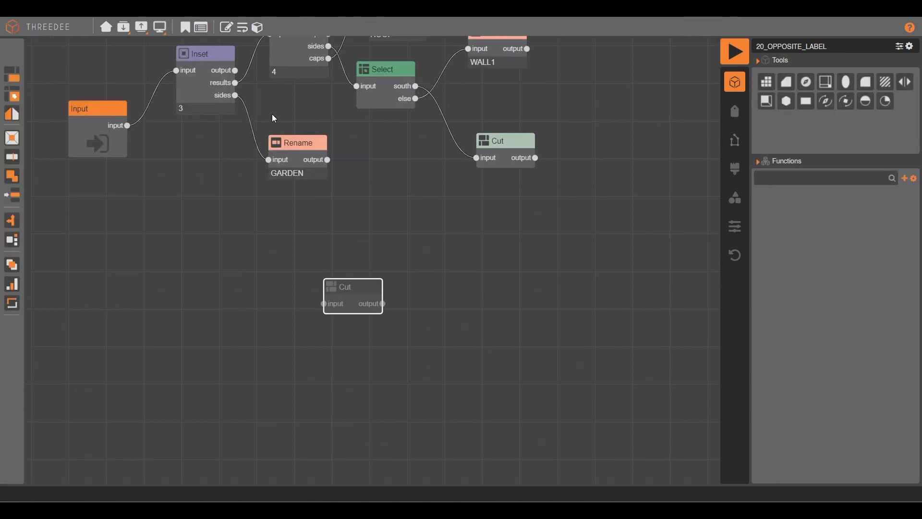
left_click_drag(303, 160, 592, 271)
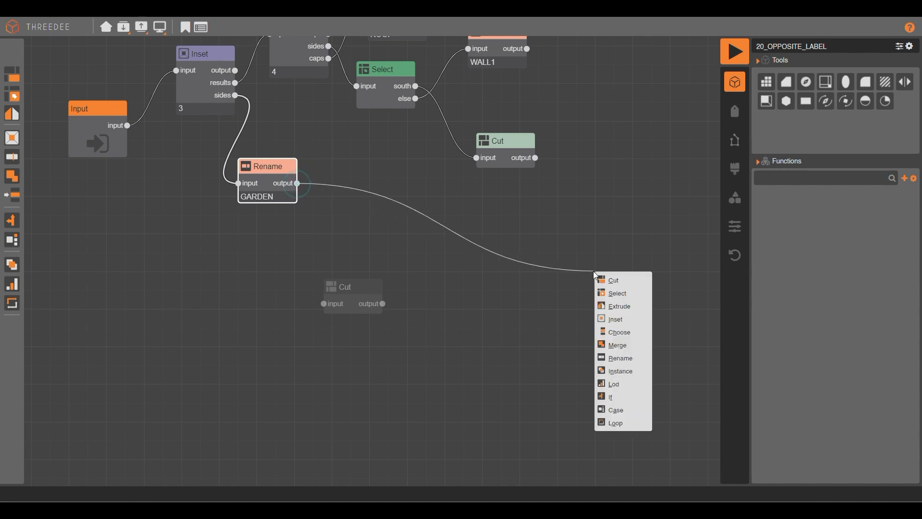
left_click(634, 346)
left_click(560, 351)
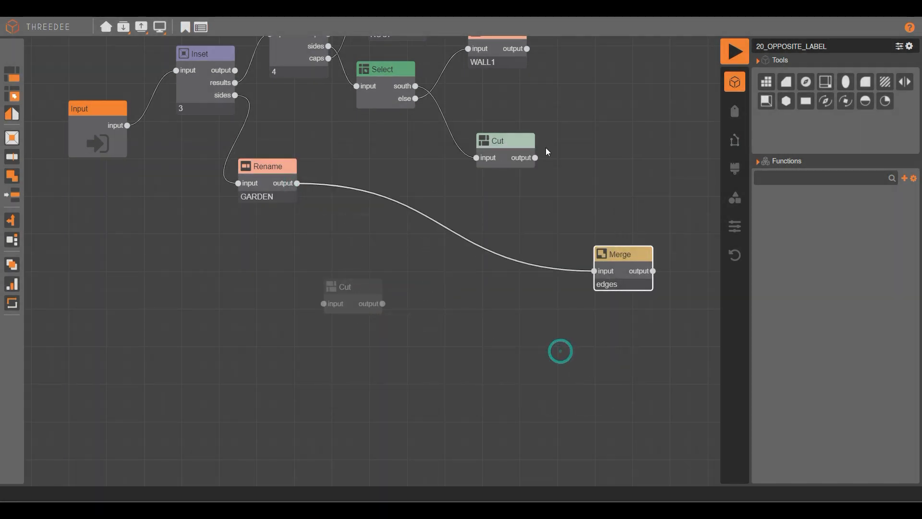
Place the active Cut node below the Select node and check the face label of the door in its editor.
left_click_drag(514, 145, 448, 138)
double_click(441, 139)
left_click(331, 211)
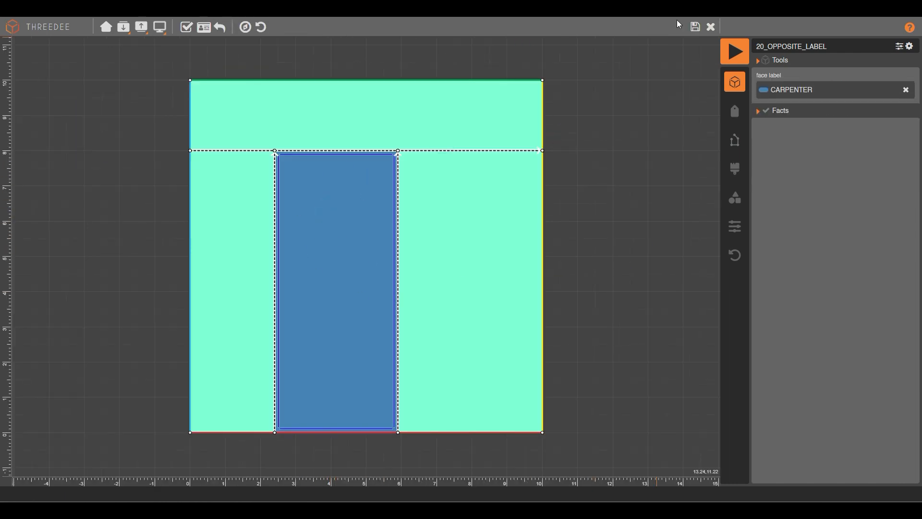
left_click(711, 27)
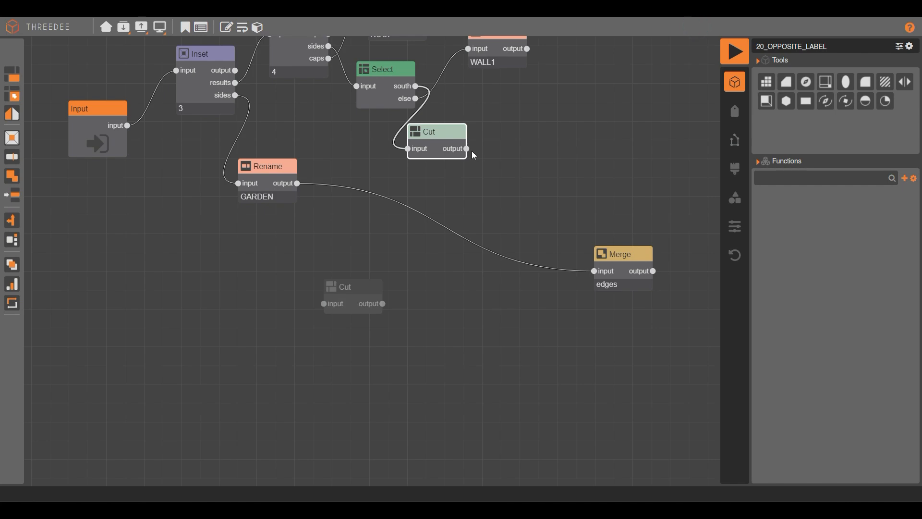
Add a Select node to the Cut output that selects by the label CARPENTER.
left_click_drag(466, 149, 495, 173)
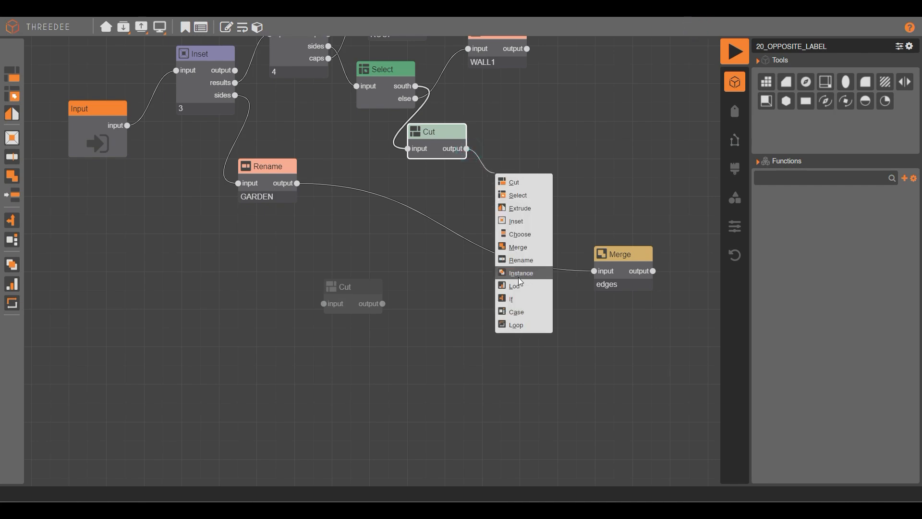
left_click(525, 196)
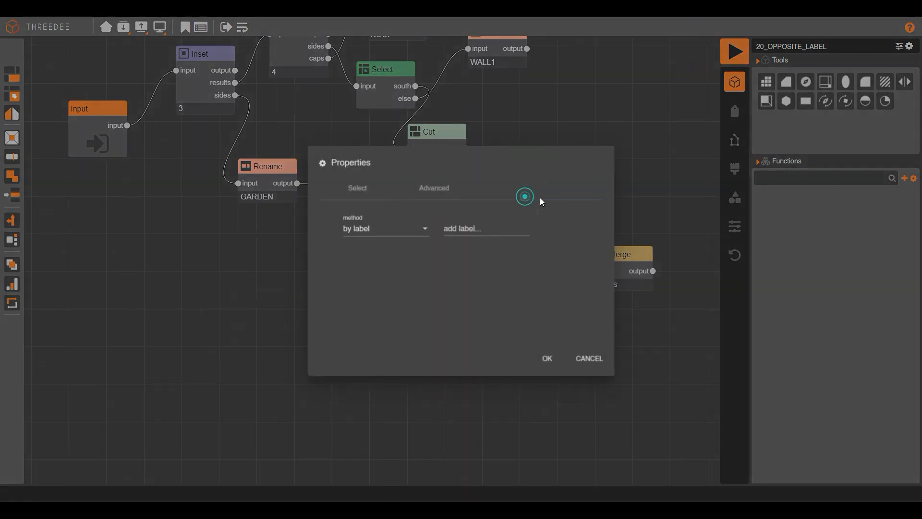
left_click(467, 225)
type("C")
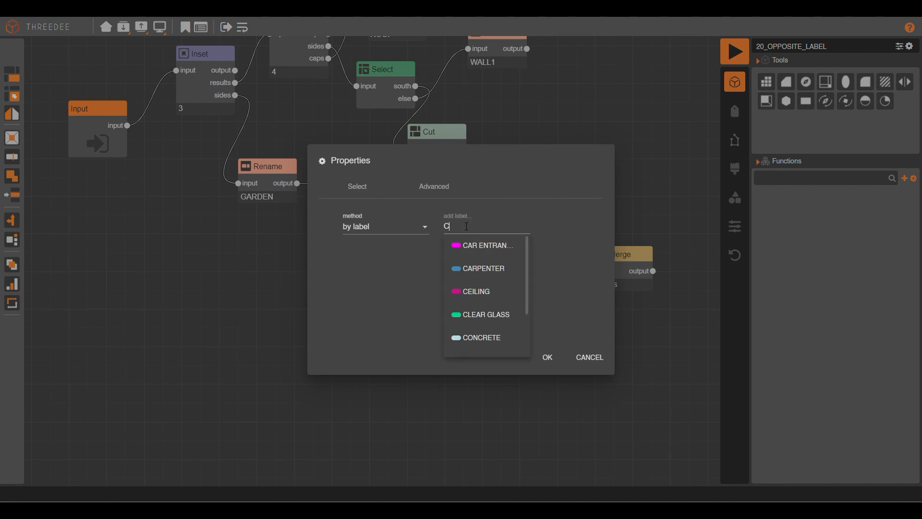
left_click(490, 269)
left_click(550, 357)
Add a second input to the Merge node and connect the Select node's CARPENTER output to it.
right_click(617, 263)
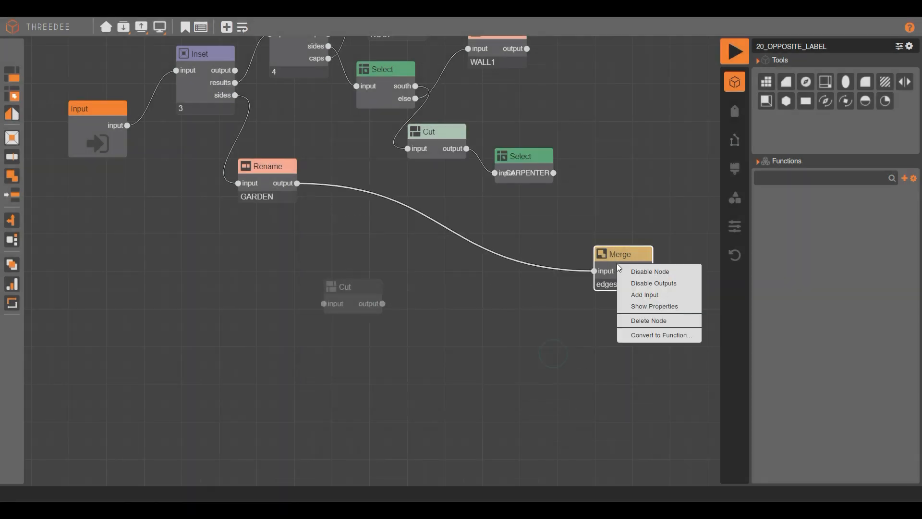
left_click(636, 294)
left_click_drag(554, 173, 595, 287)
Run the graph and examine the edges of the merged garden and door faces, viewing the wall from the front.
left_click(734, 51)
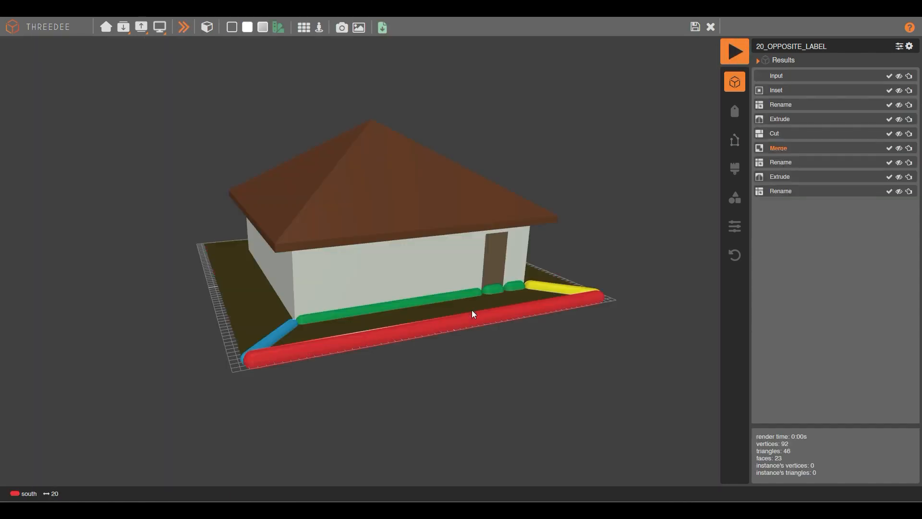
scroll(471, 310, "up", 2)
scroll(513, 286, "up", 3)
left_click_drag(527, 284, 520, 307)
left_click(548, 274)
left_click(570, 365)
left_click(561, 286)
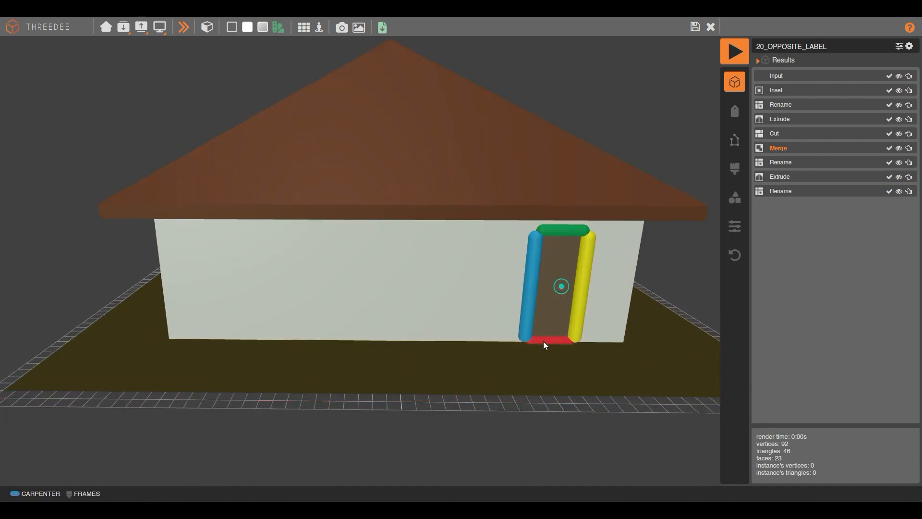
left_click(539, 366)
left_click_drag(570, 339, 492, 280)
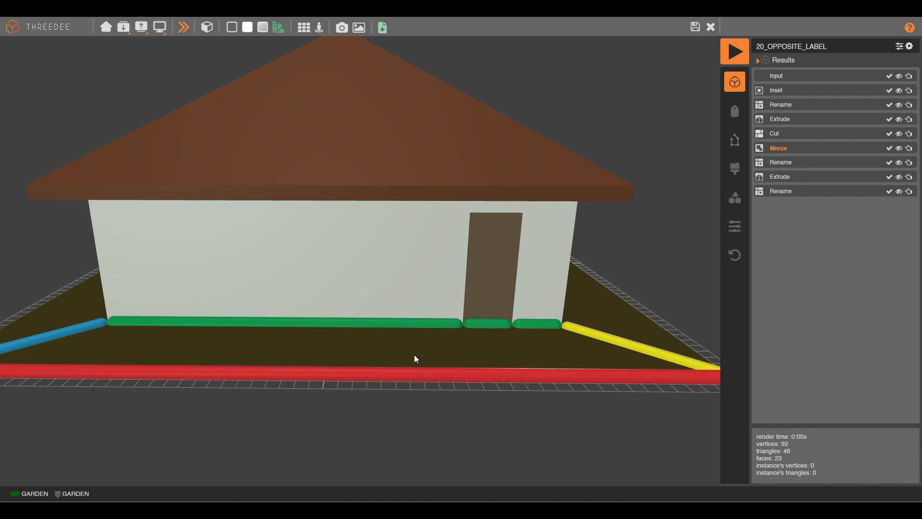
left_click(486, 276)
left_click(478, 339)
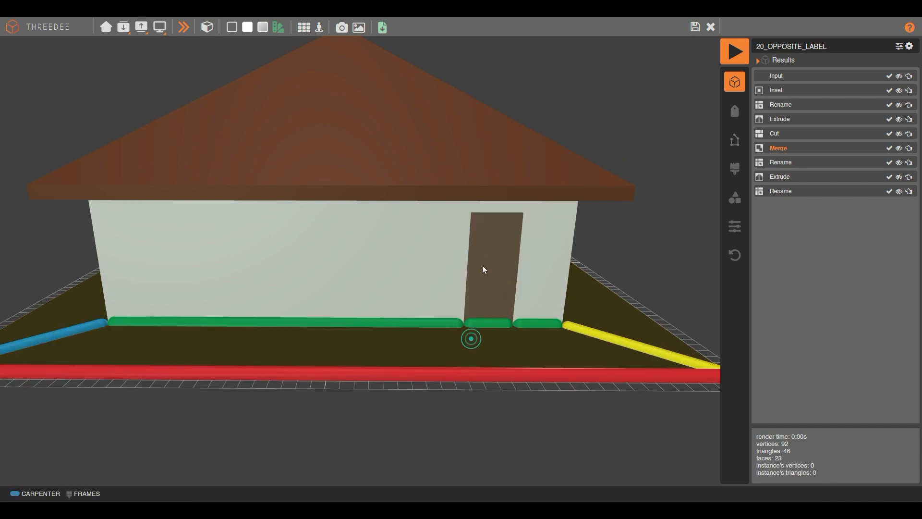
Examine the door and garden face edges again from an oblique angle and return to the graph.
left_click_drag(238, 233, 379, 269)
scroll(294, 264, "down", 4)
scroll(535, 311, "up", 5)
left_click(405, 205)
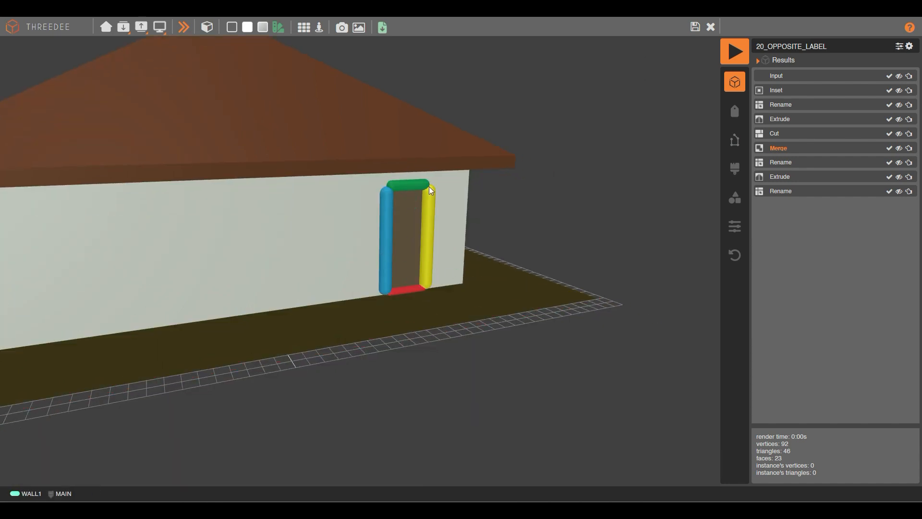
left_click(407, 309)
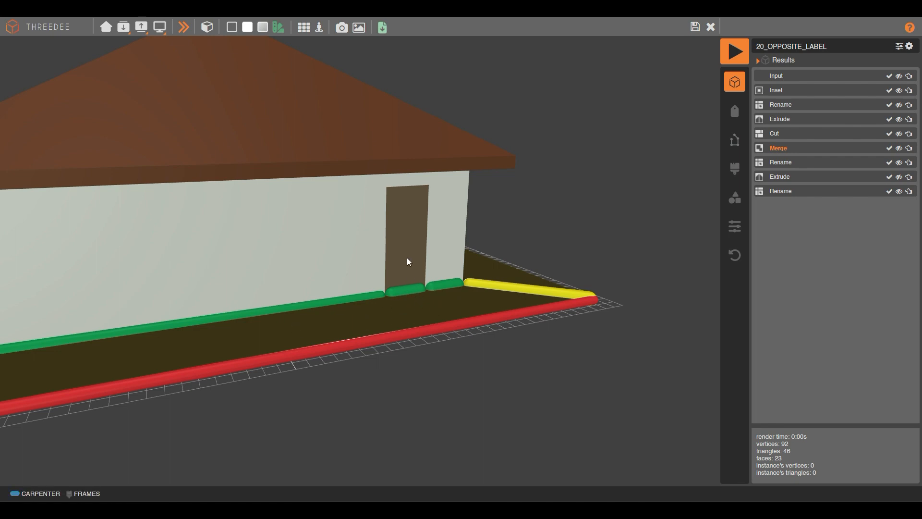
left_click(409, 234)
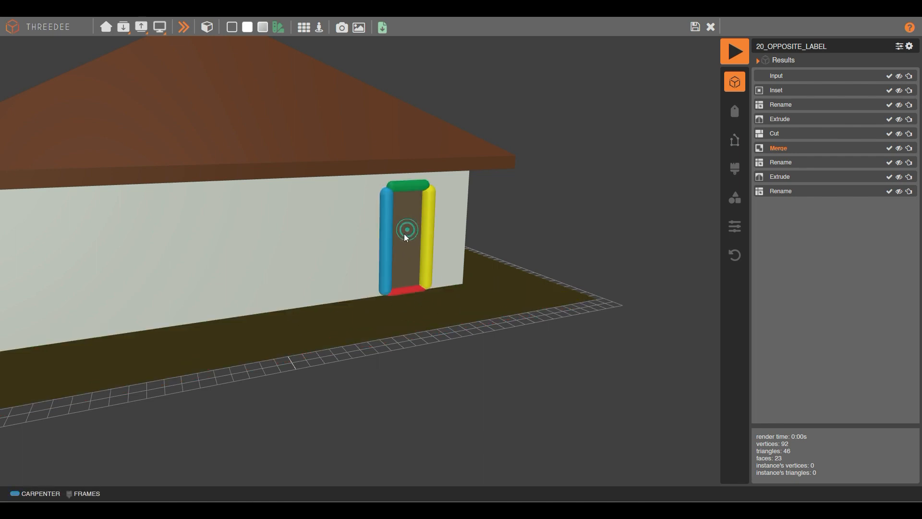
left_click(695, 28)
Move the CARPENTER Select node and the active Cut node closer to the Merge node.
left_click_drag(564, 302, 491, 302)
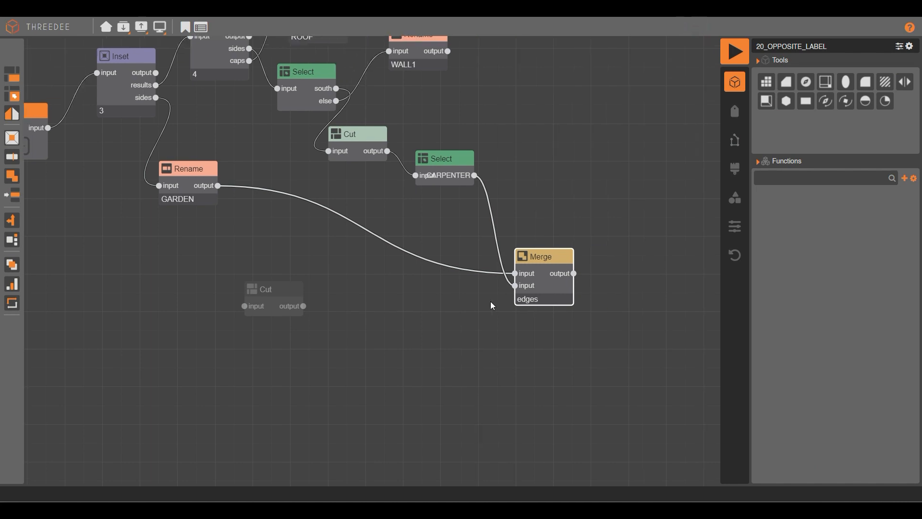
left_click_drag(445, 165, 459, 207)
left_click_drag(355, 133, 369, 157)
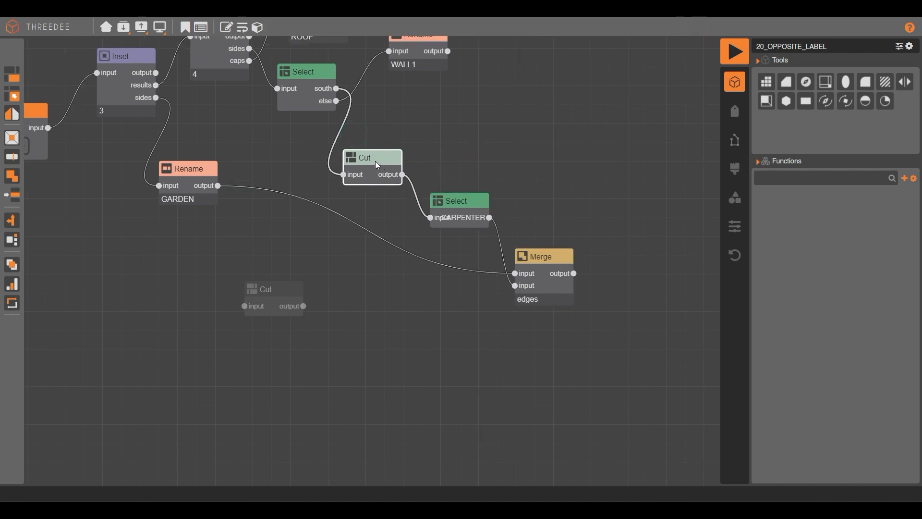
In the connected Cut node, set the opposite of the door face's bottom edge to be labelled ENTRANCE and save the cut.
double_click(377, 162)
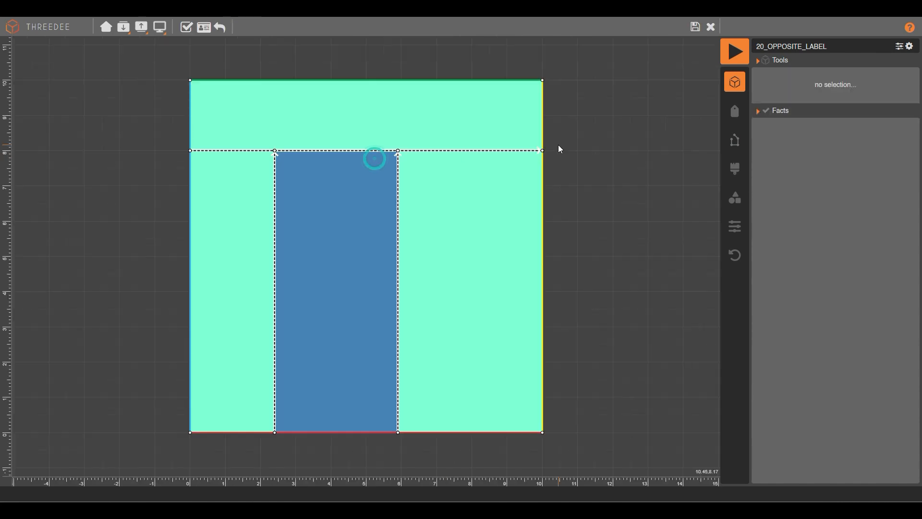
left_click(342, 211)
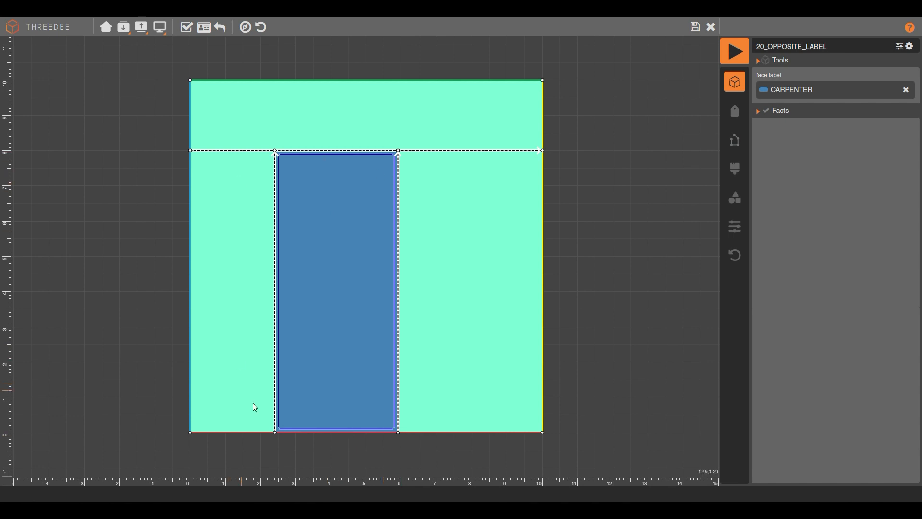
left_click(347, 429)
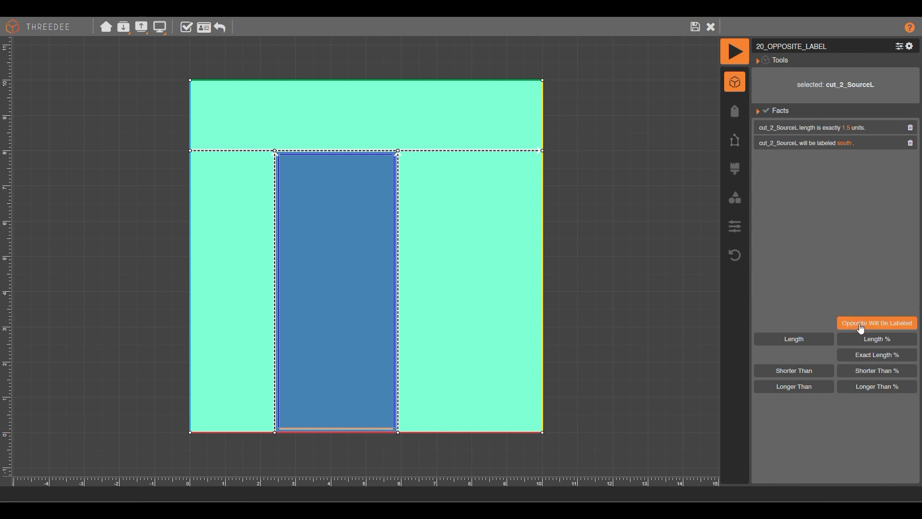
left_click(890, 331)
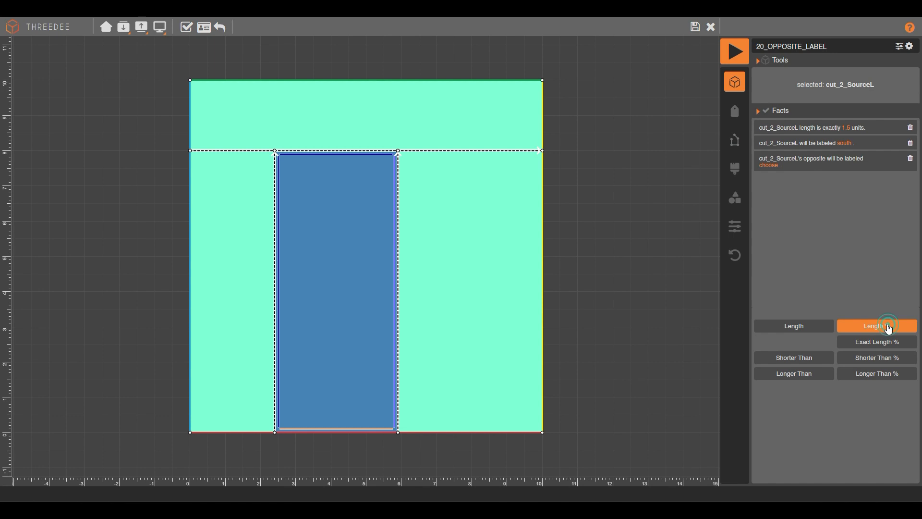
left_click(767, 166)
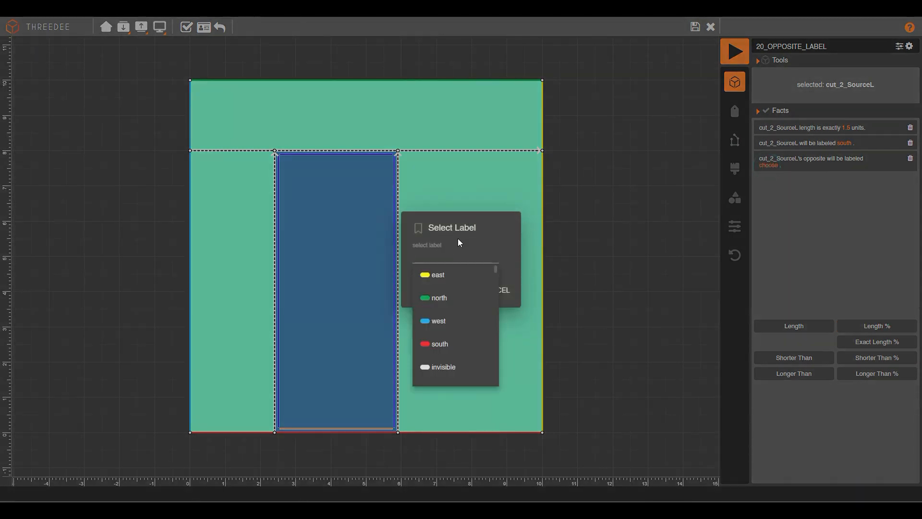
type("e")
left_click(462, 337)
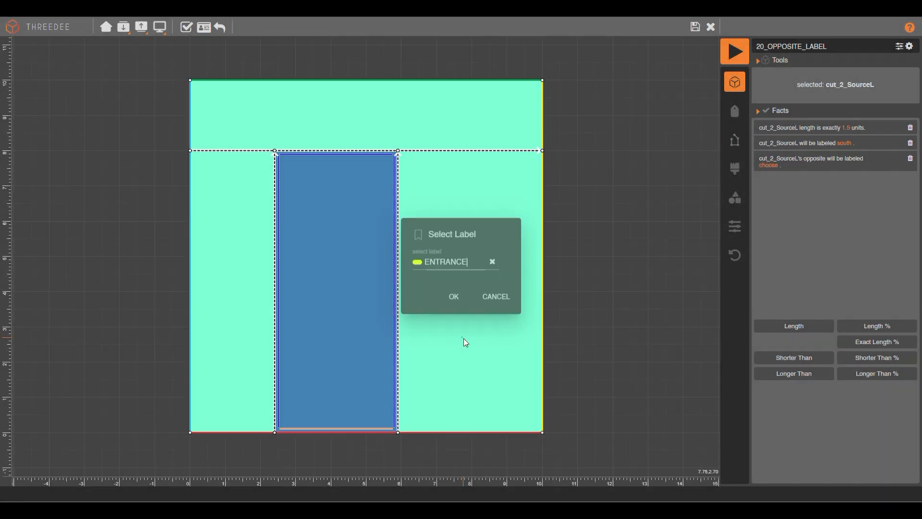
left_click(695, 27)
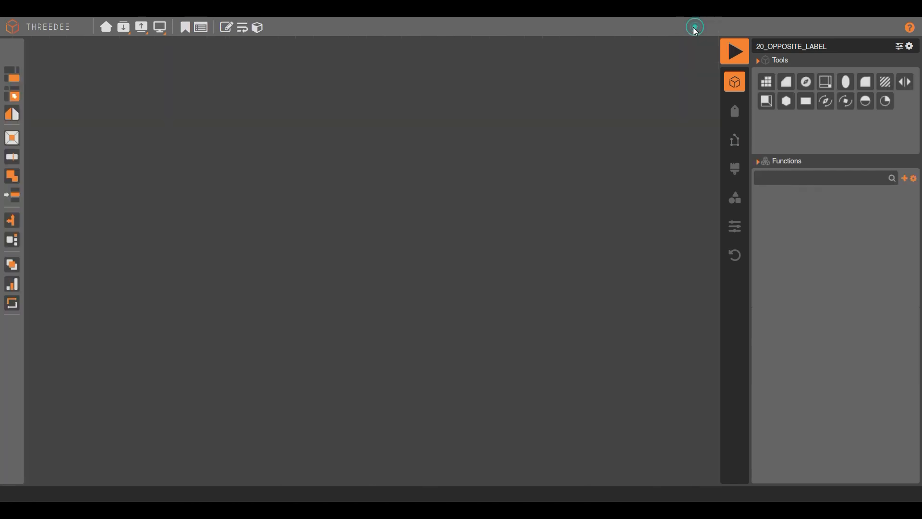
Run the graph and examine the label on the merged garden edge at the foot of the door, then return to the graph.
left_click(724, 52)
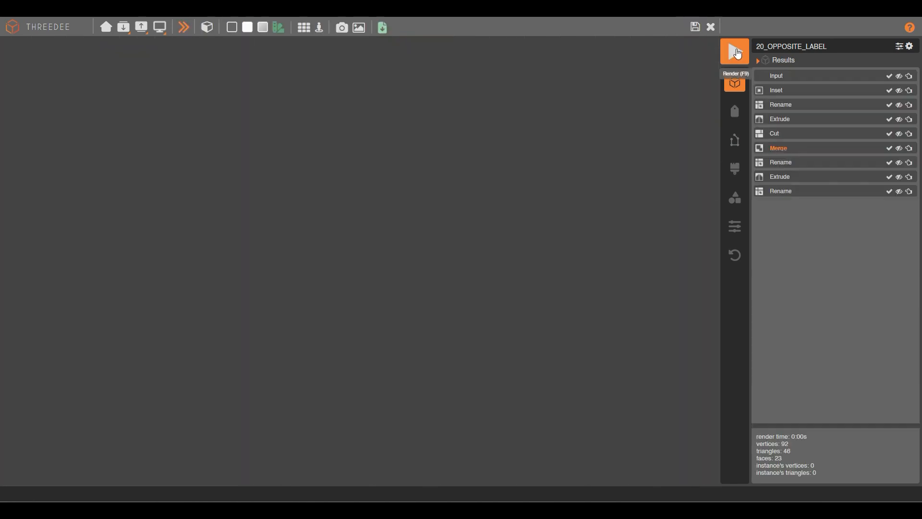
left_click(430, 306)
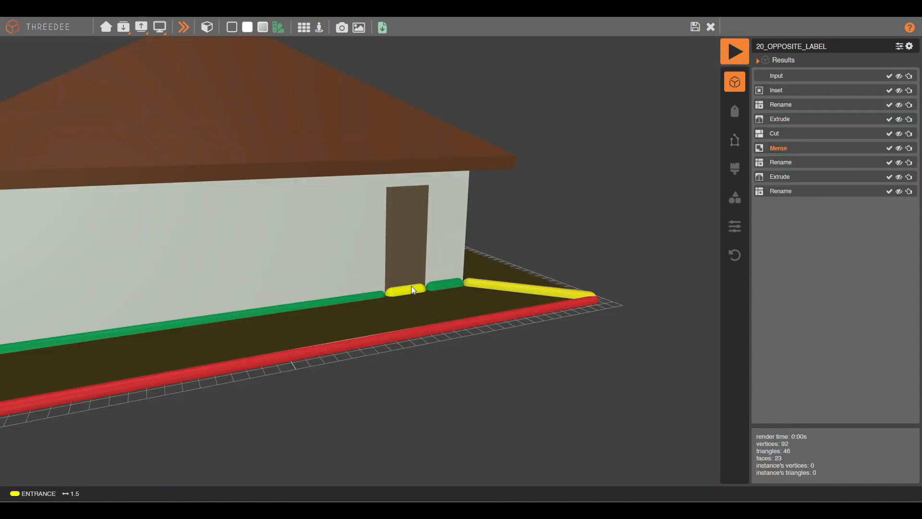
scroll(404, 291, "up", 2)
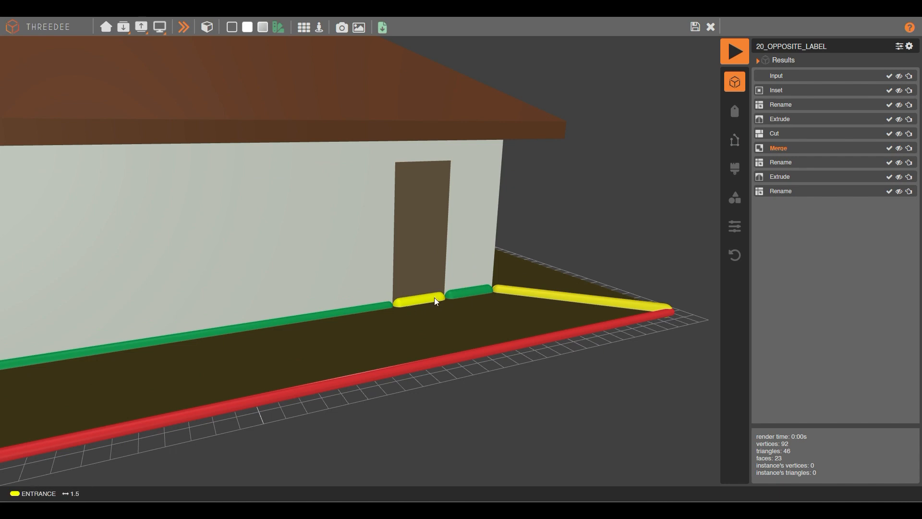
scroll(451, 288, "down", 5)
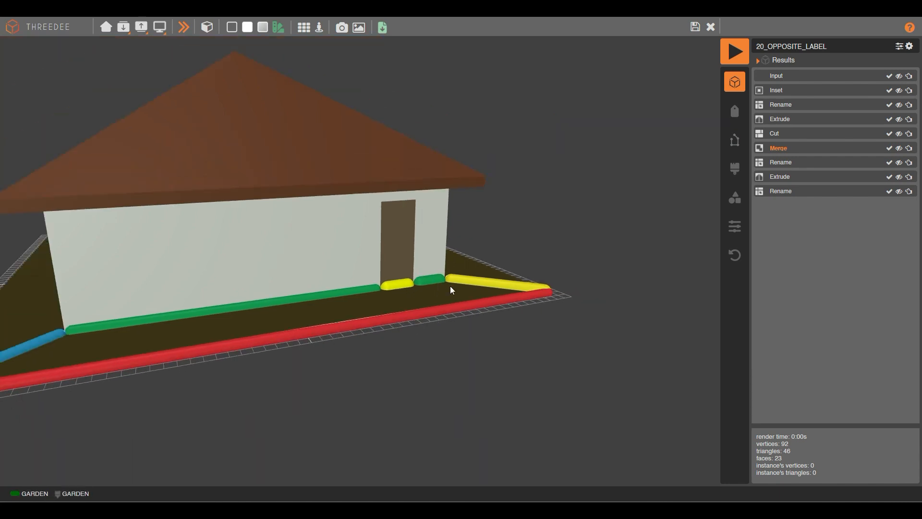
right_click_drag(344, 260, 436, 260)
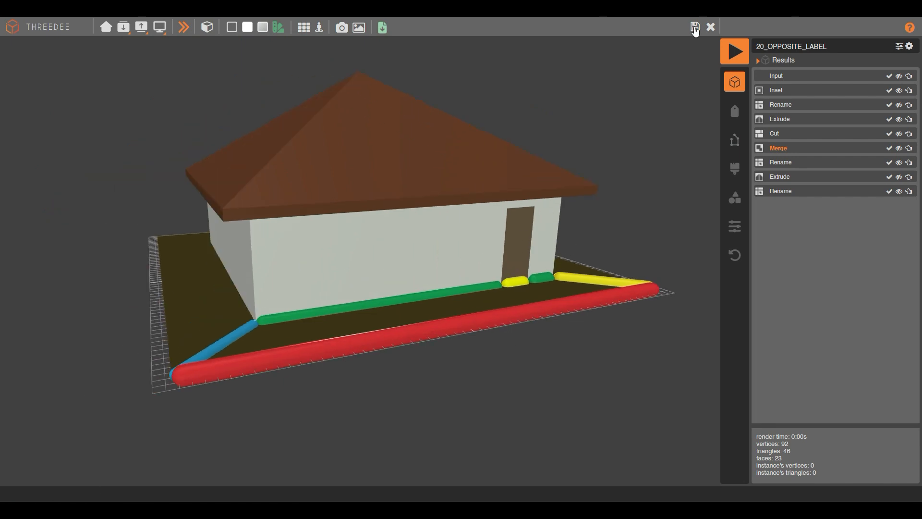
left_click(695, 28)
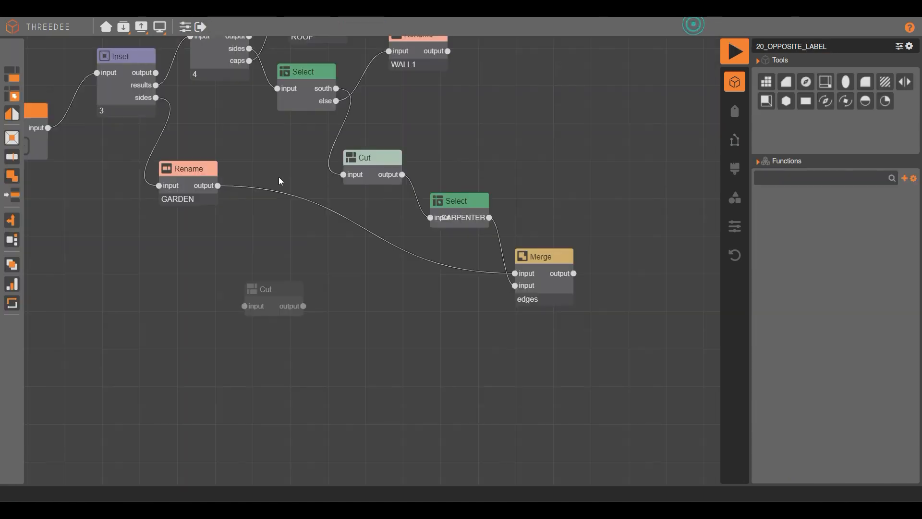
Add a Select node to the Merge output that selects faces by the label GARDEN.
scroll(475, 233, "up", 5)
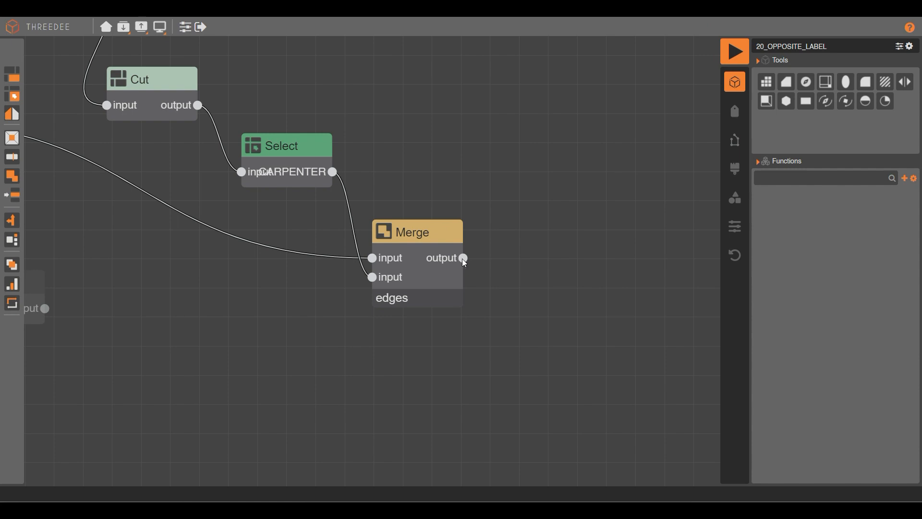
left_click_drag(464, 259, 526, 192)
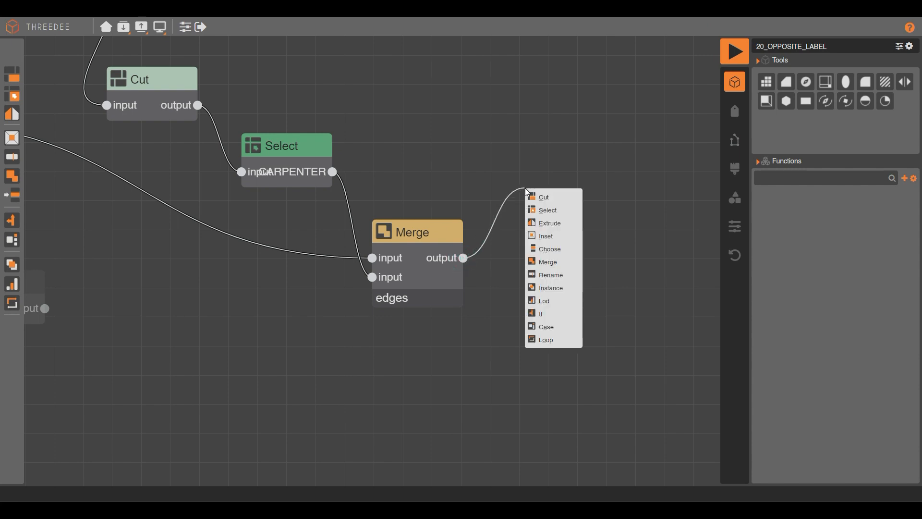
left_click(545, 210)
left_click(496, 224)
type("g")
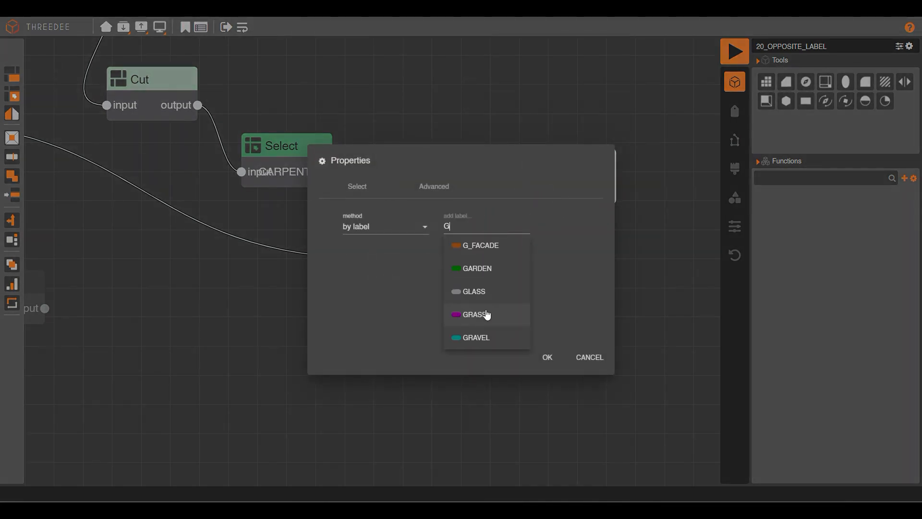
left_click(488, 268)
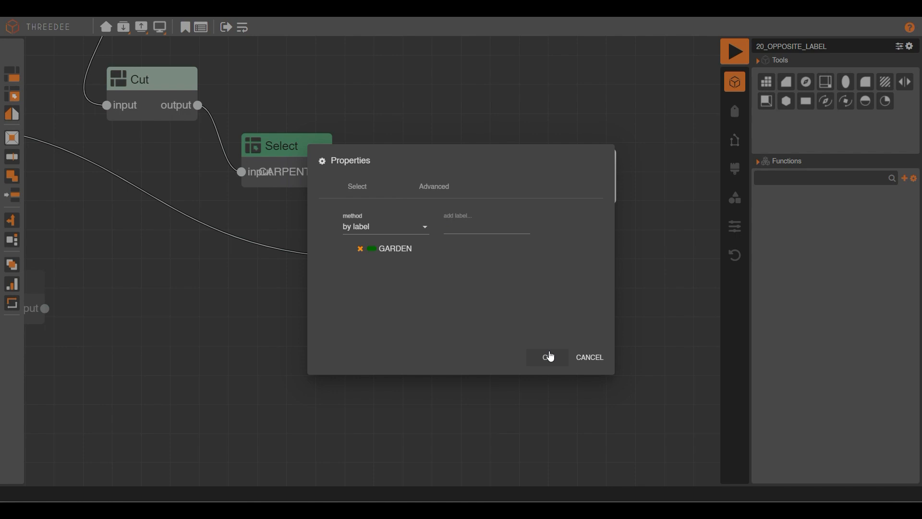
left_click(547, 355)
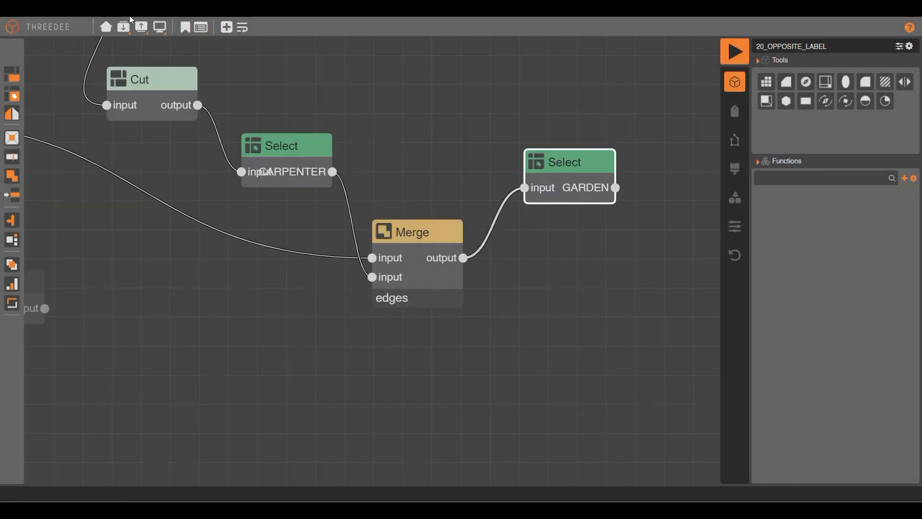
Render the house in label colours, examine the merged garden face's edges, and return to the graph.
left_click(735, 50)
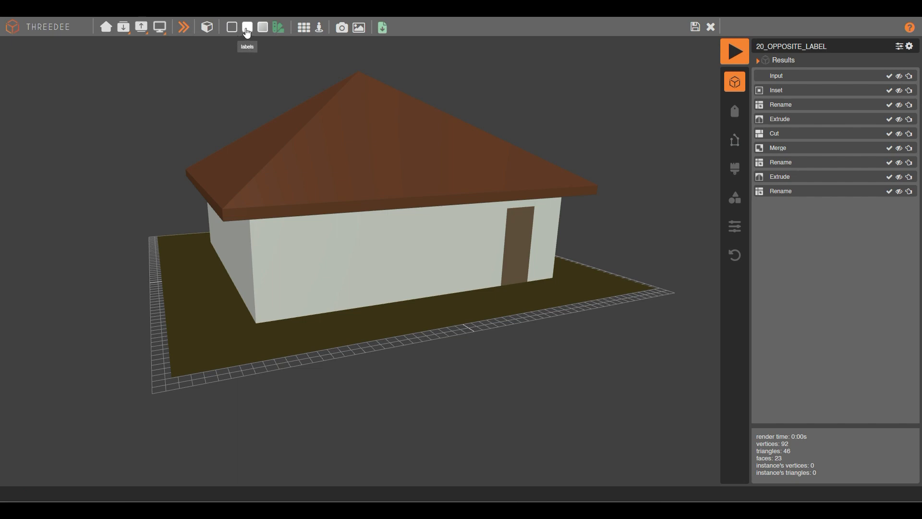
left_click(247, 33)
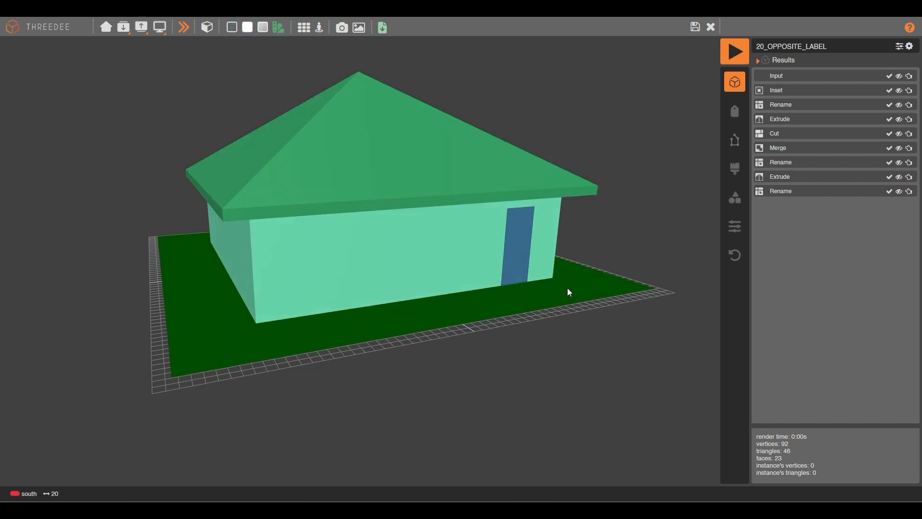
left_click(491, 316)
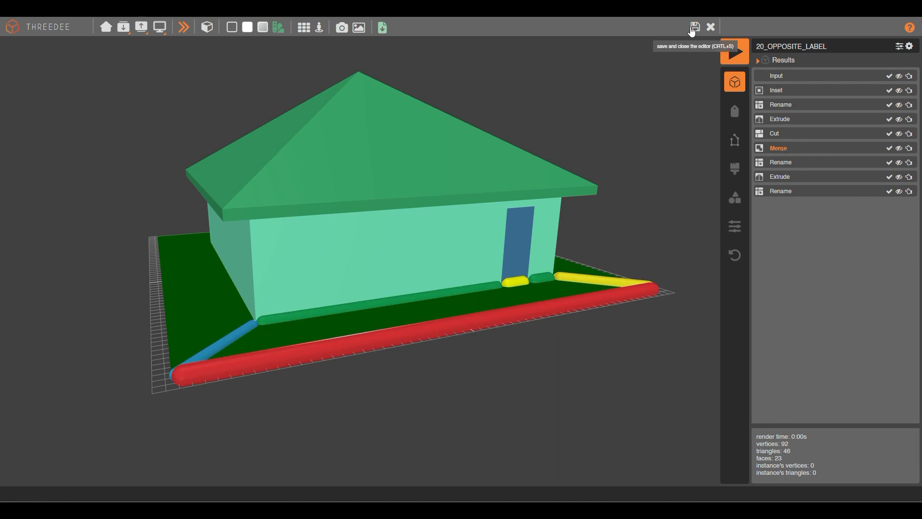
left_click(711, 27)
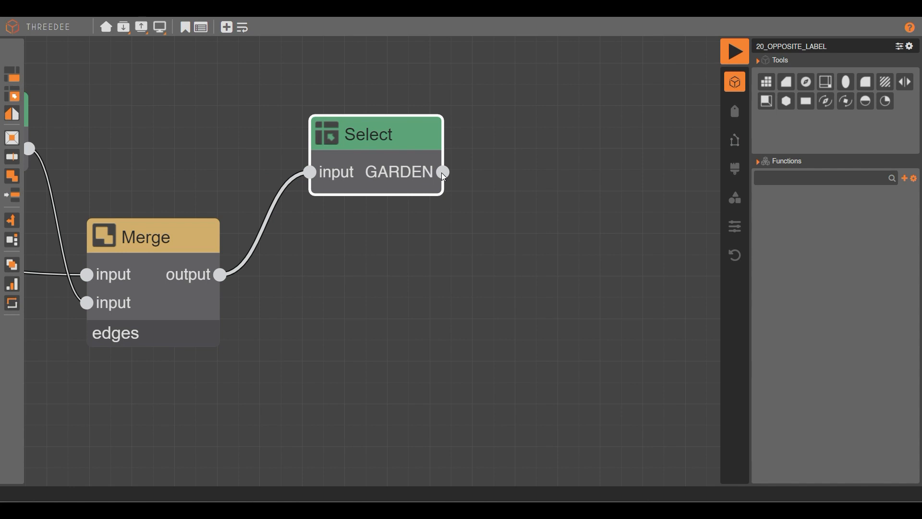
Add a Cut node to the GARDEN output and create its base shape with 4 sides, width 10 and height 10, without compass.
left_click_drag(441, 172, 541, 249)
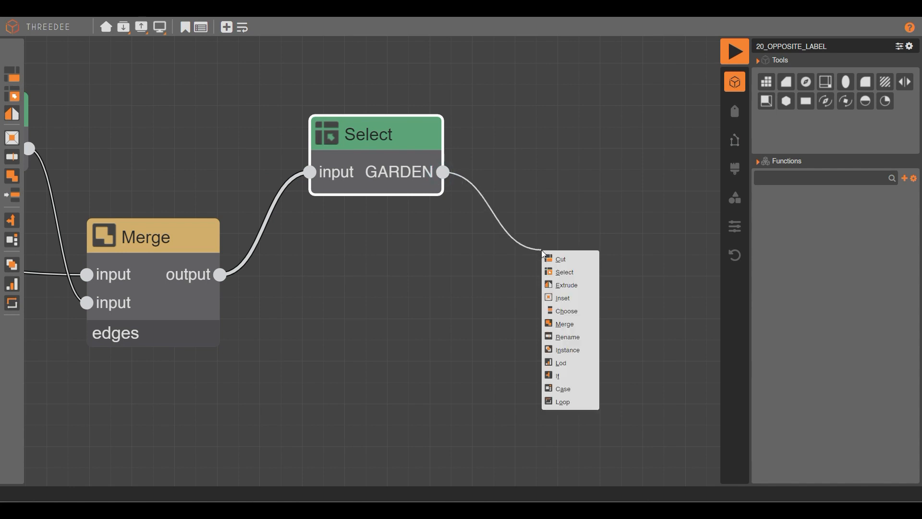
left_click(565, 259)
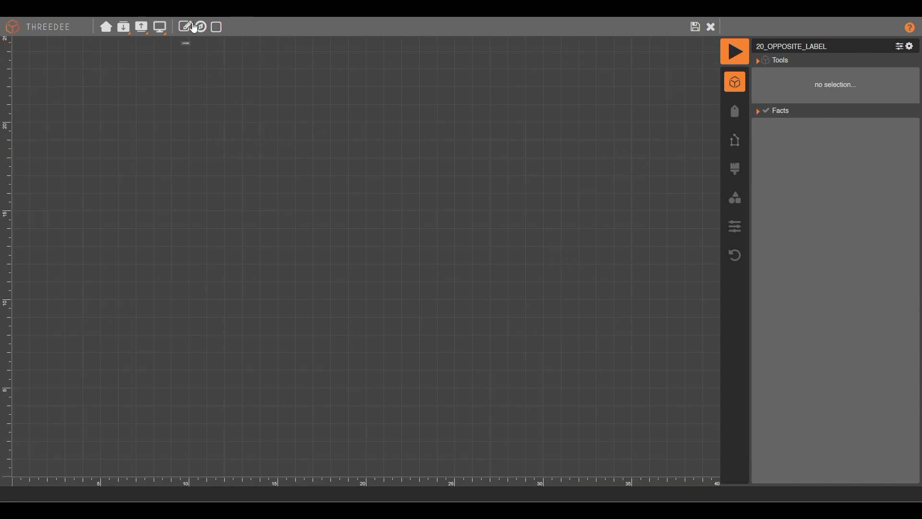
left_click(217, 29)
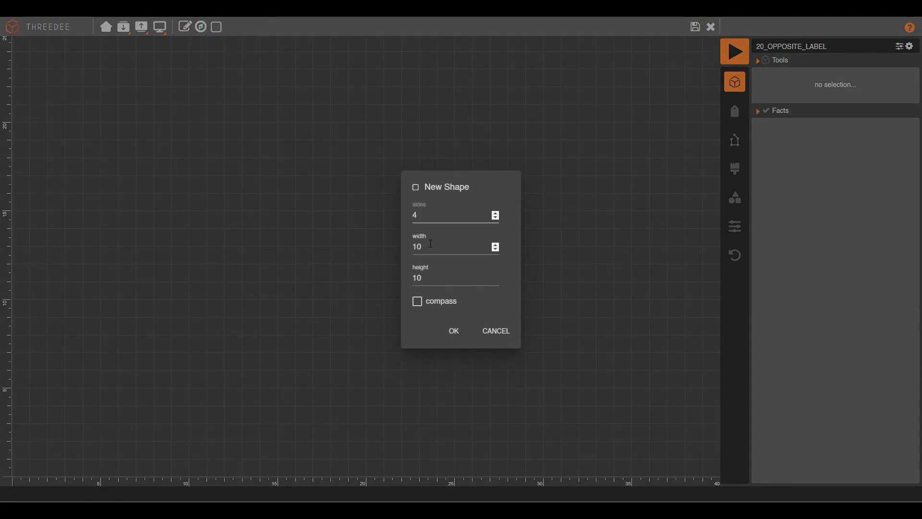
left_click(454, 332)
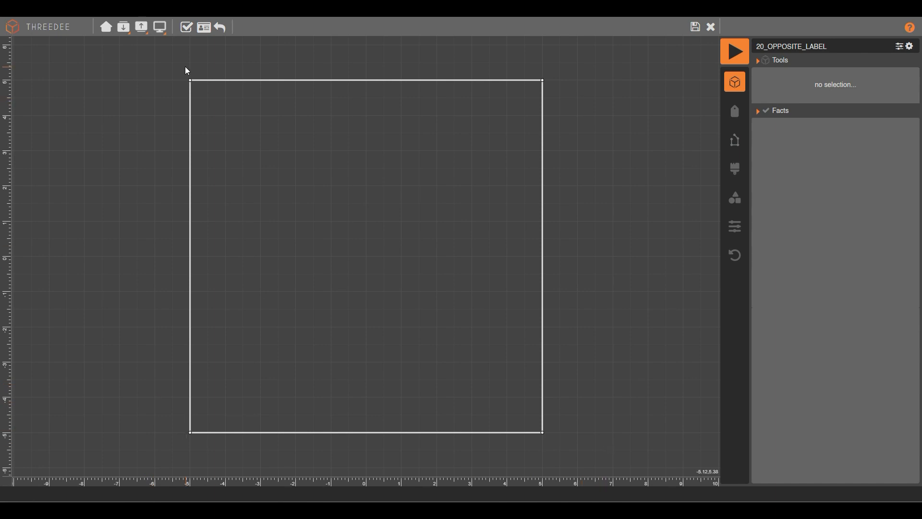
Assign the ENTRANCE label to the top edge of the square base shape.
left_click(377, 86)
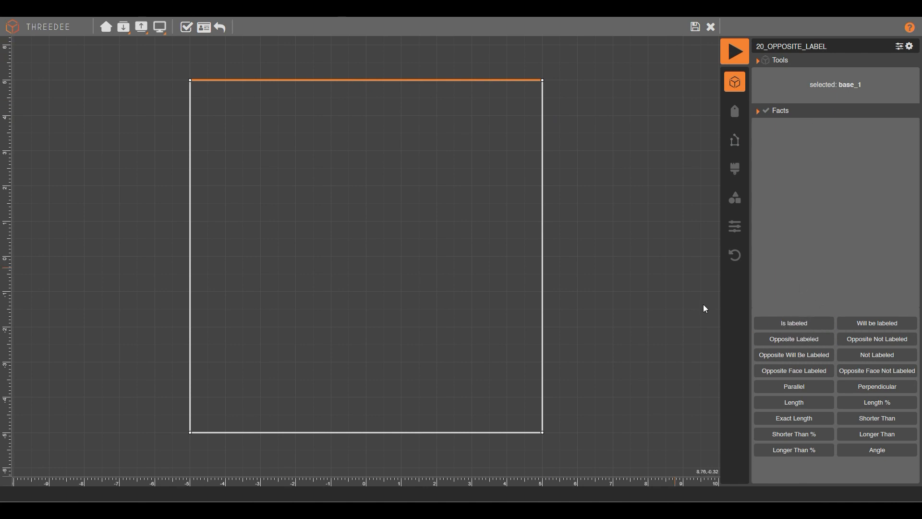
left_click(737, 108)
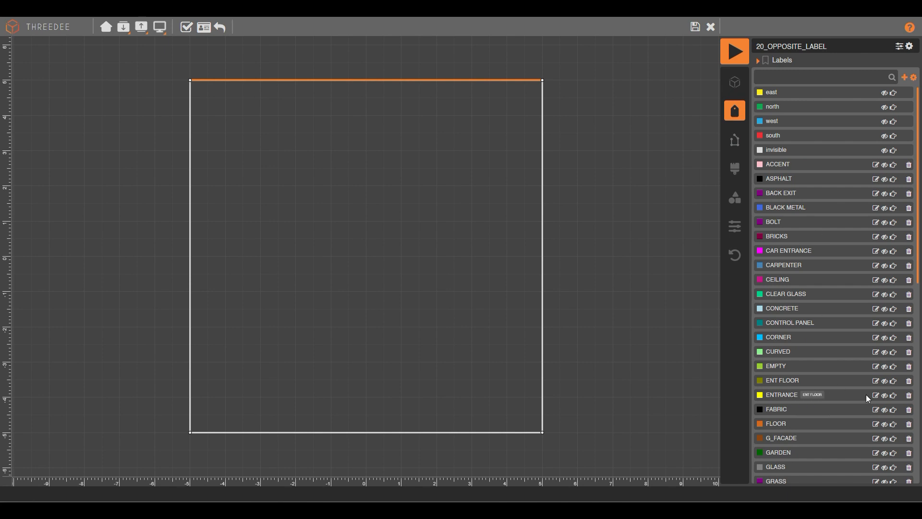
left_click(895, 396)
left_click(653, 217)
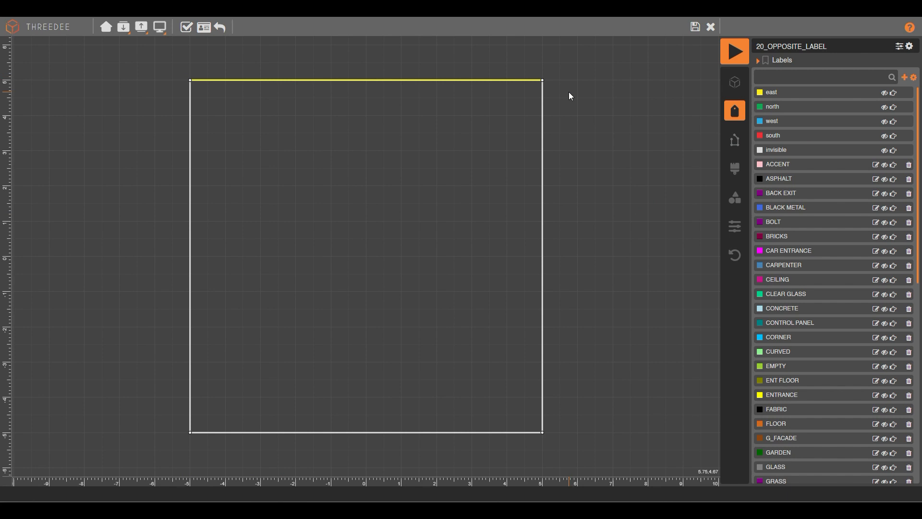
Draw a vertical cut about 1.7 units from the square's left edge and constrain it perpendicular to the ENTRANCE edge.
left_click(116, 102)
left_click(249, 51)
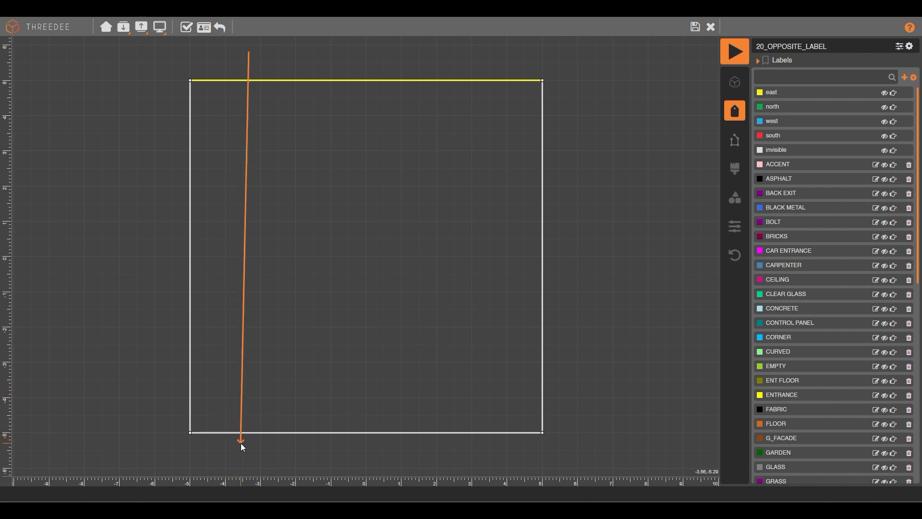
left_click(247, 446)
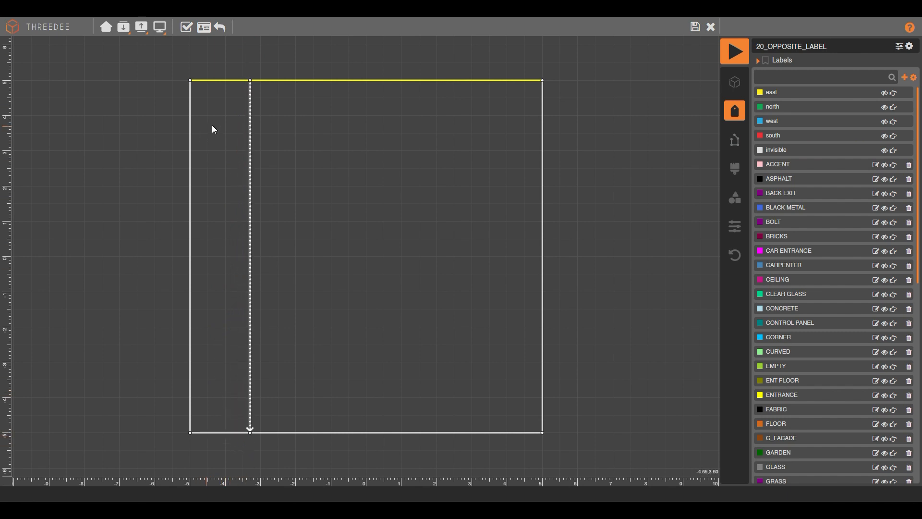
left_click(251, 127)
left_click(277, 79)
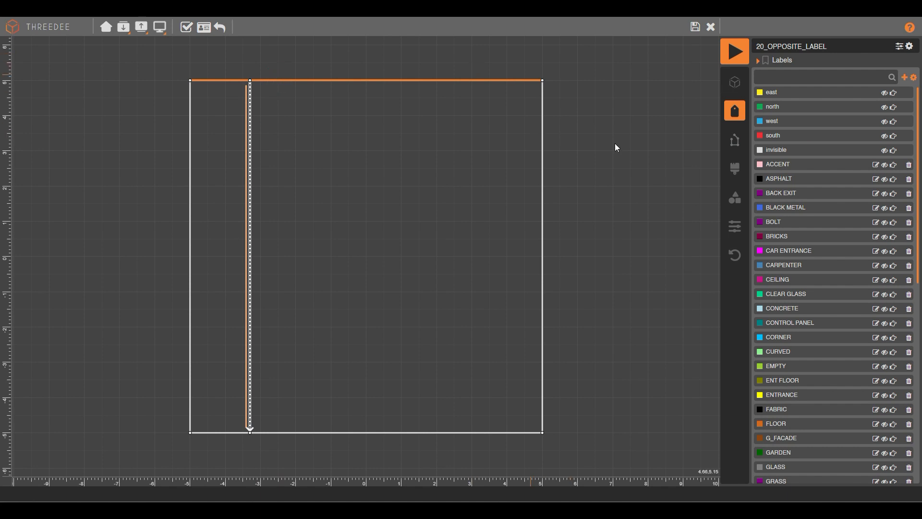
left_click(735, 82)
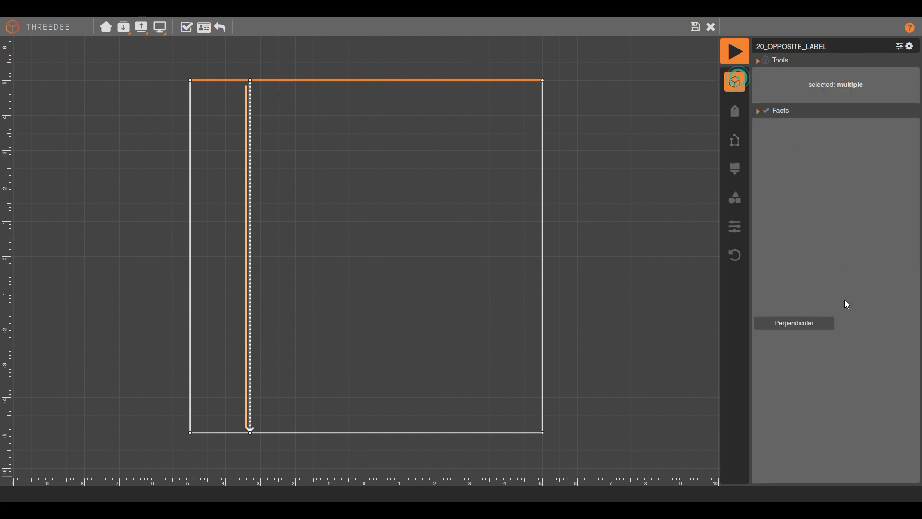
left_click(794, 322)
Draw a second vertical cut about 1.5 units from the square's right edge and constrain it perpendicular to the ENTRANCE edge.
left_click(491, 55)
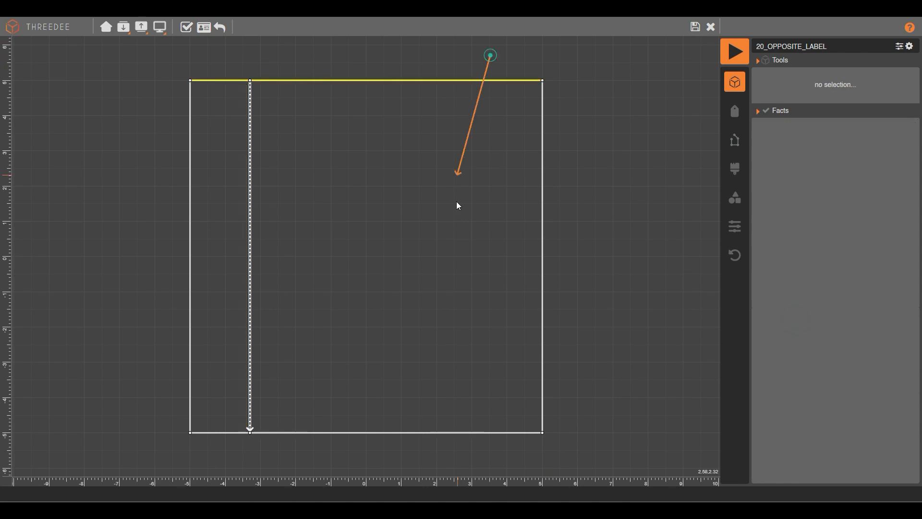
left_click(494, 457)
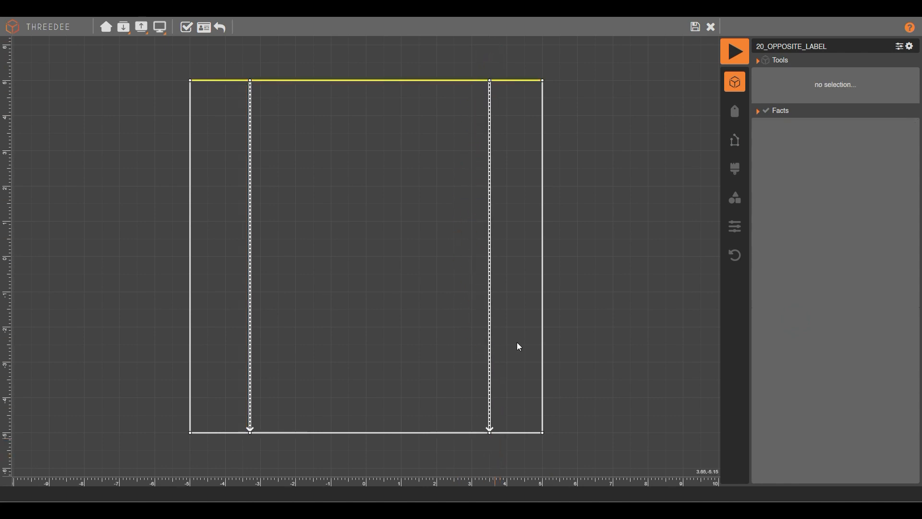
left_click(490, 118)
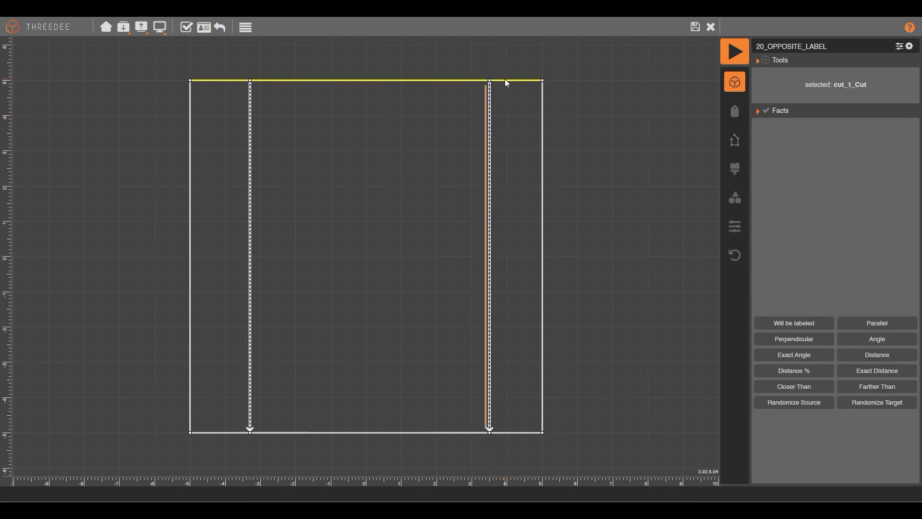
left_click(505, 80, "shift")
left_click(813, 322)
left_click(638, 157)
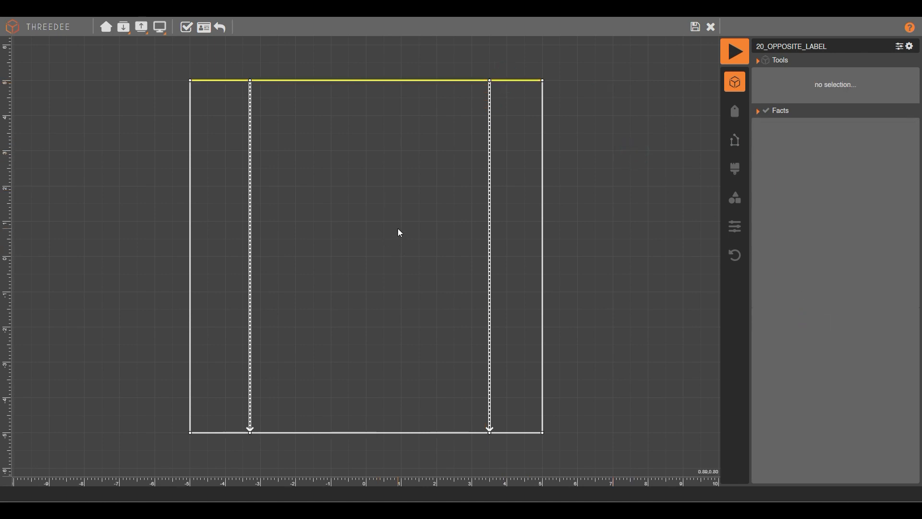
Set the exact length of the left strip's top edge to 0 units.
left_click(214, 101)
left_click(219, 85)
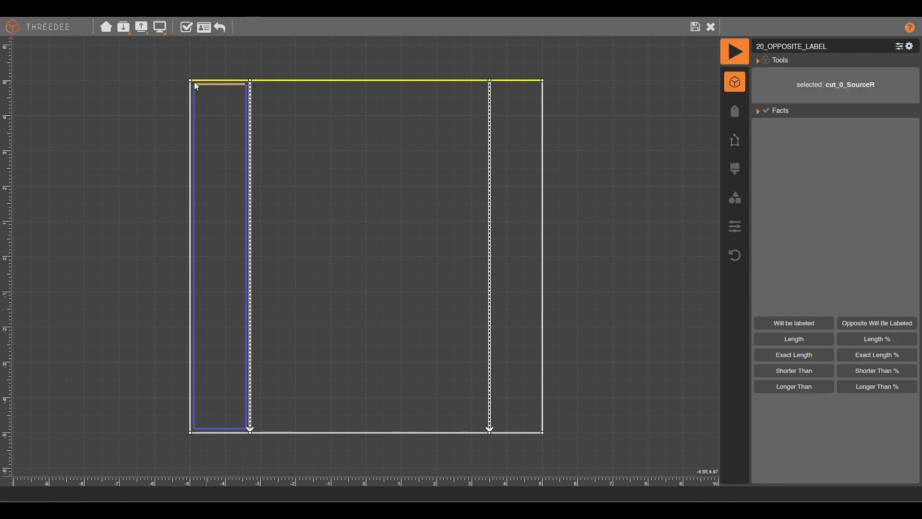
left_click(810, 358)
left_click(845, 128)
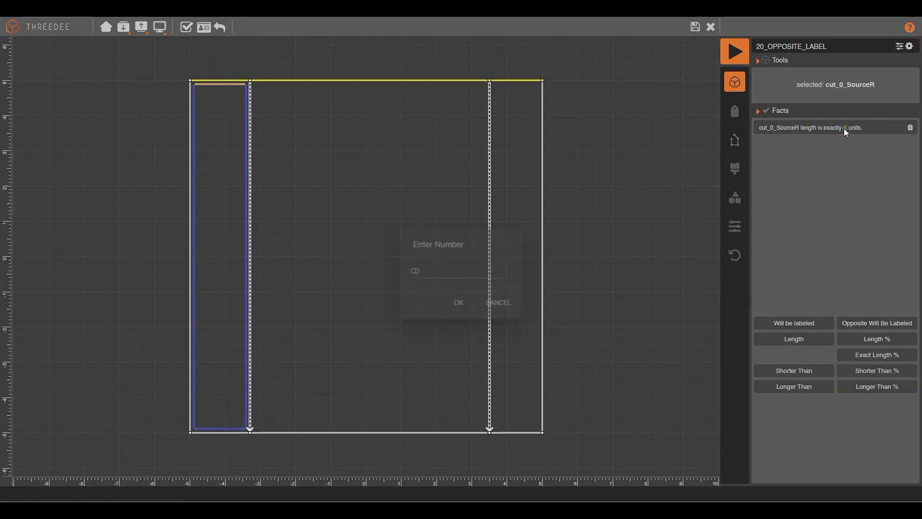
type("0")
left_click(458, 290)
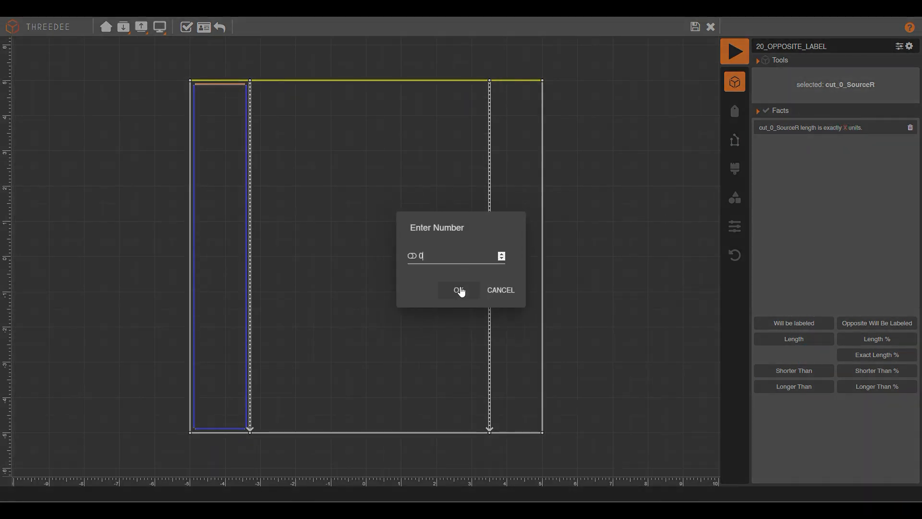
Set the exact length of the right strip's top edge to 0 units and recheck the left strip's length fact.
left_click(517, 101)
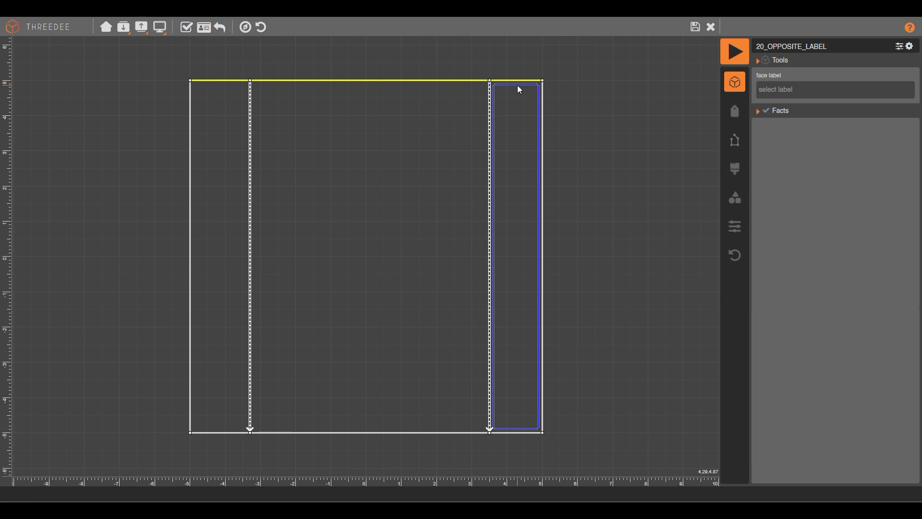
left_click(518, 87)
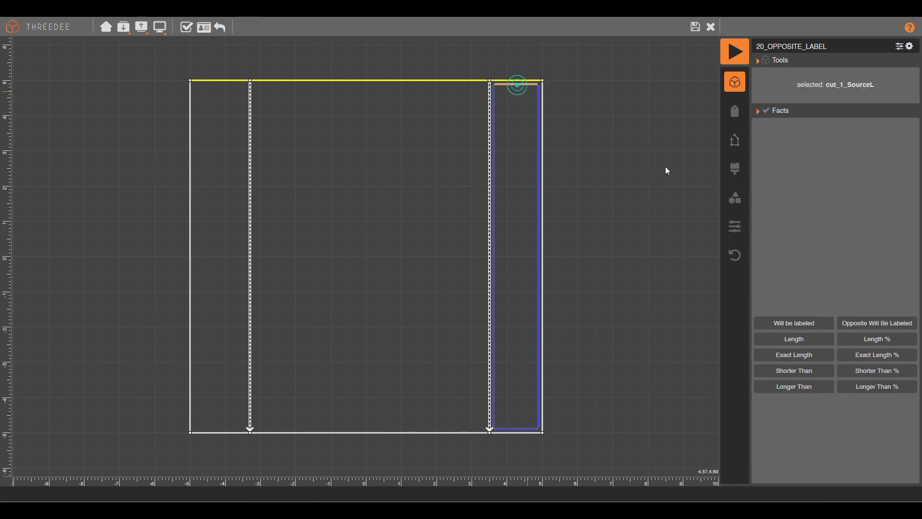
left_click(815, 355)
left_click(844, 126)
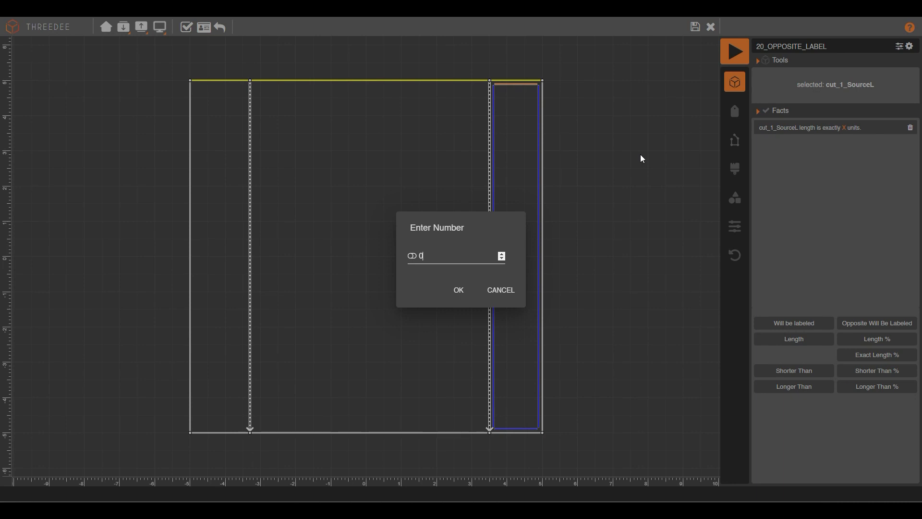
left_click(451, 289)
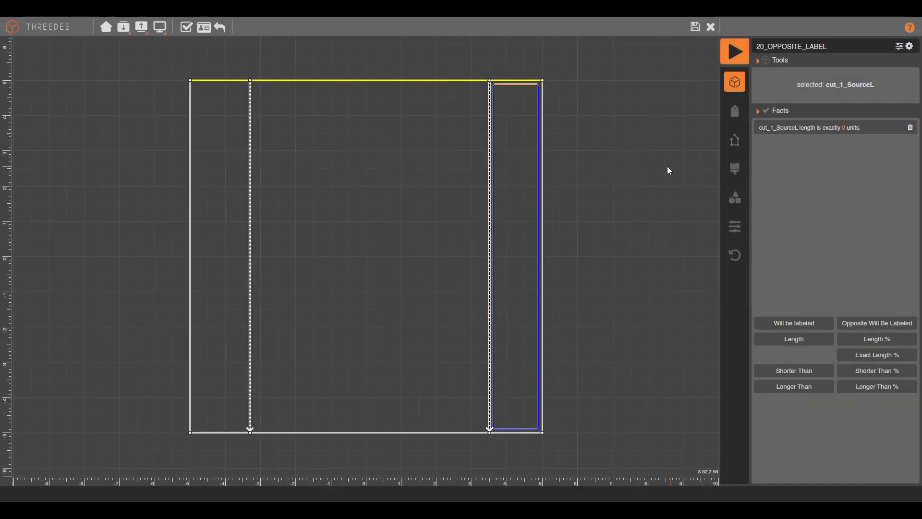
left_click(217, 94)
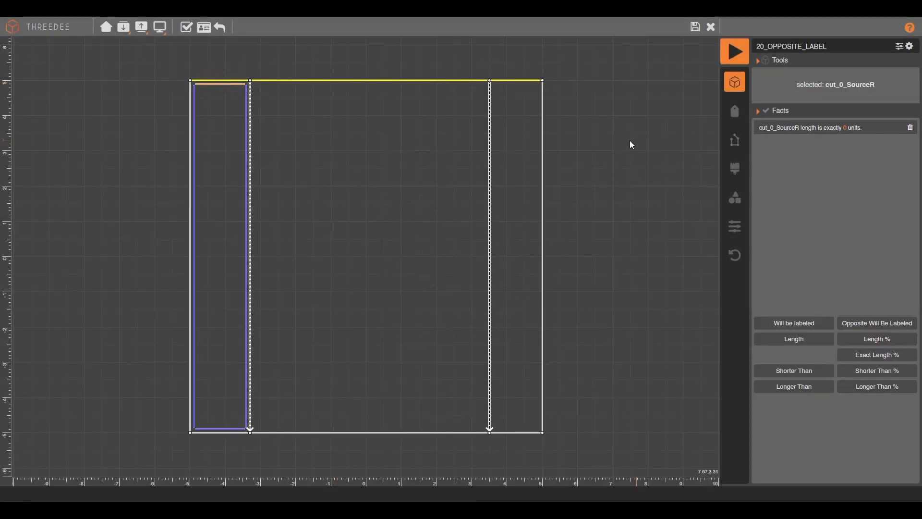
left_click(609, 144)
Add the Randomize Target fact to both the right and the left vertical cuts.
left_click(490, 134)
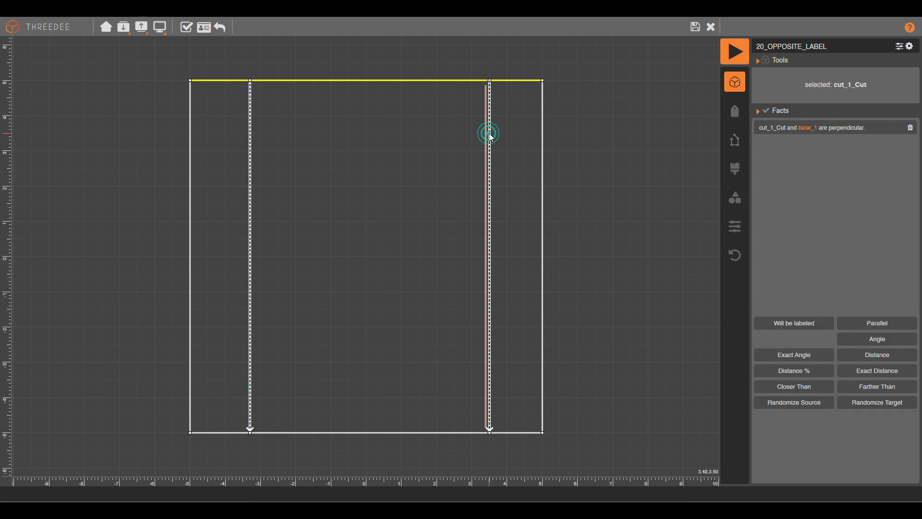
right_click(490, 138)
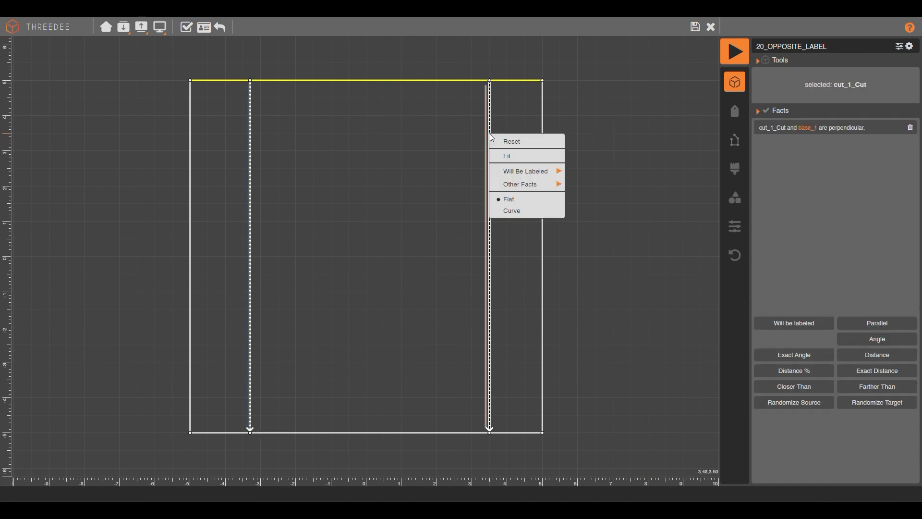
left_click(612, 87)
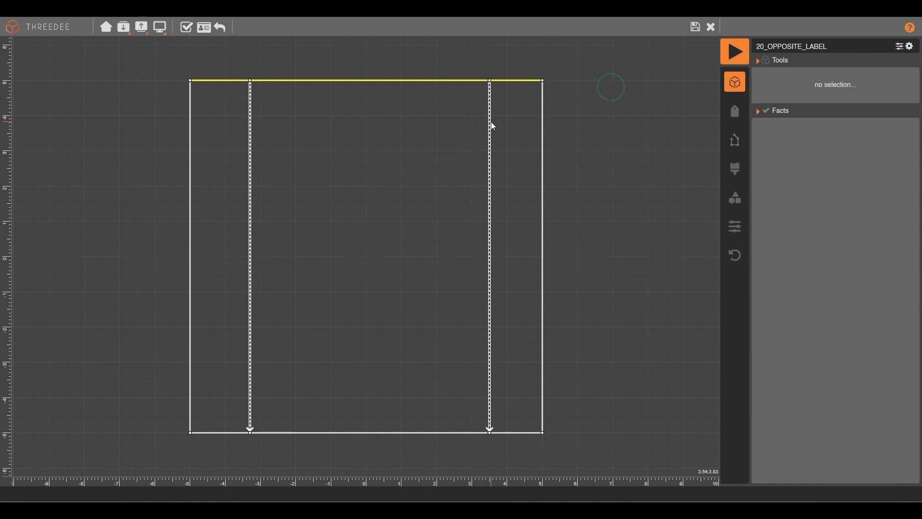
left_click(494, 126)
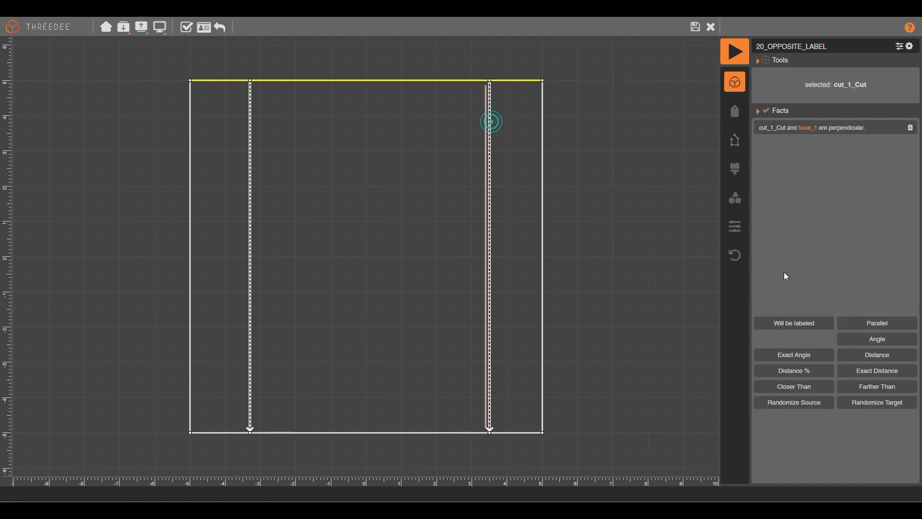
left_click(879, 404)
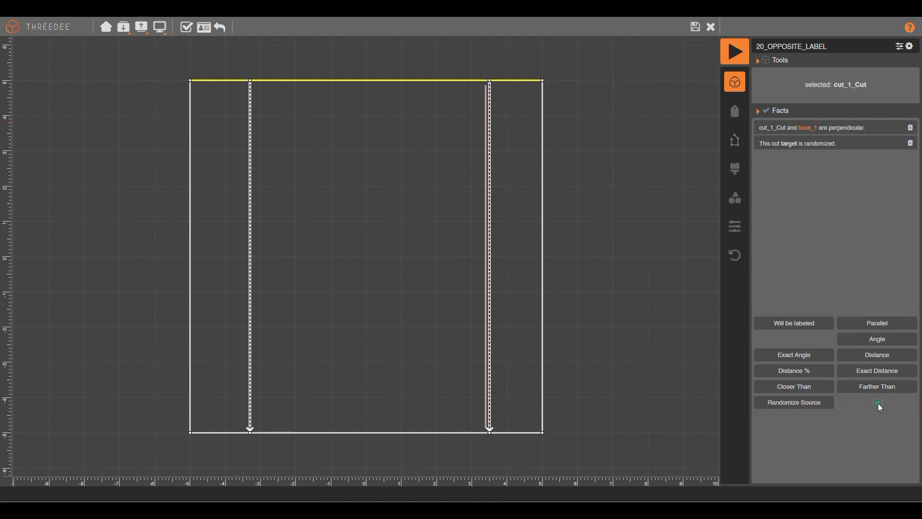
left_click(251, 162)
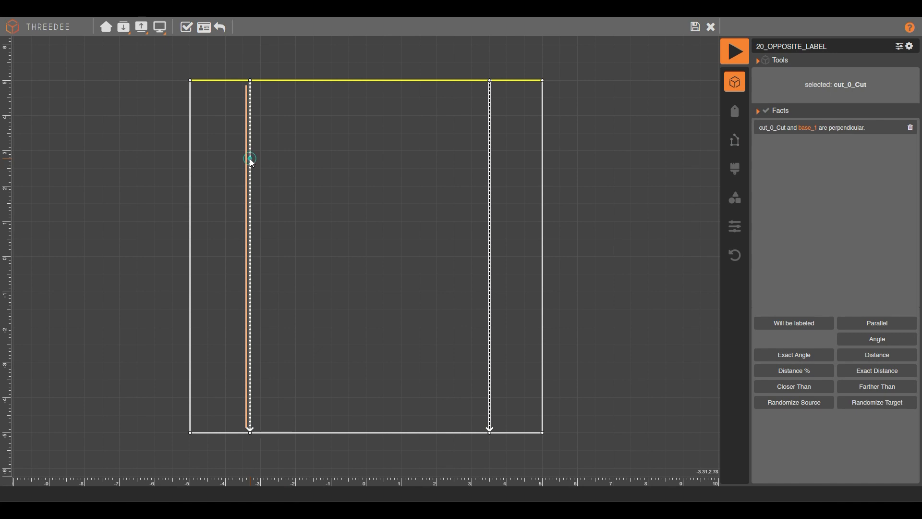
left_click(876, 406)
left_click(621, 258)
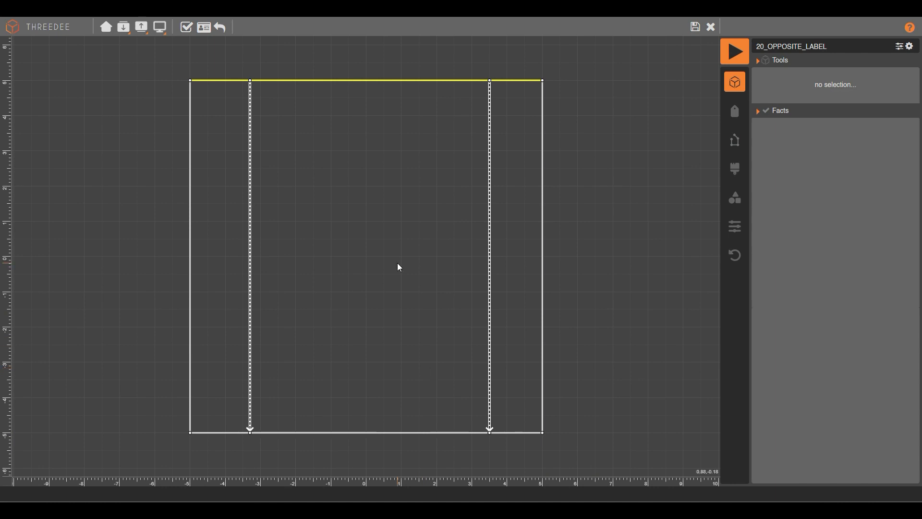
Review the facts assigned to both cuts, the ENTRANCE edge and the top edge of the left strip.
left_click(250, 114)
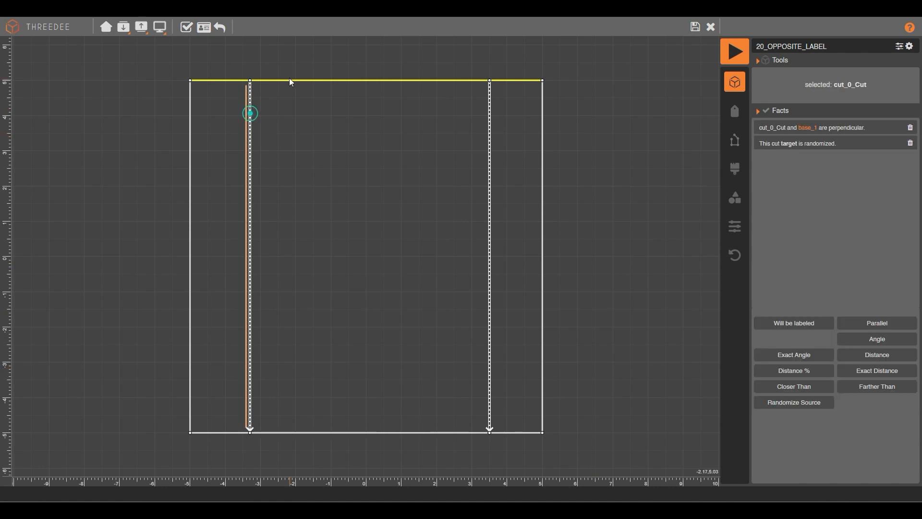
left_click(221, 79)
left_click(489, 102)
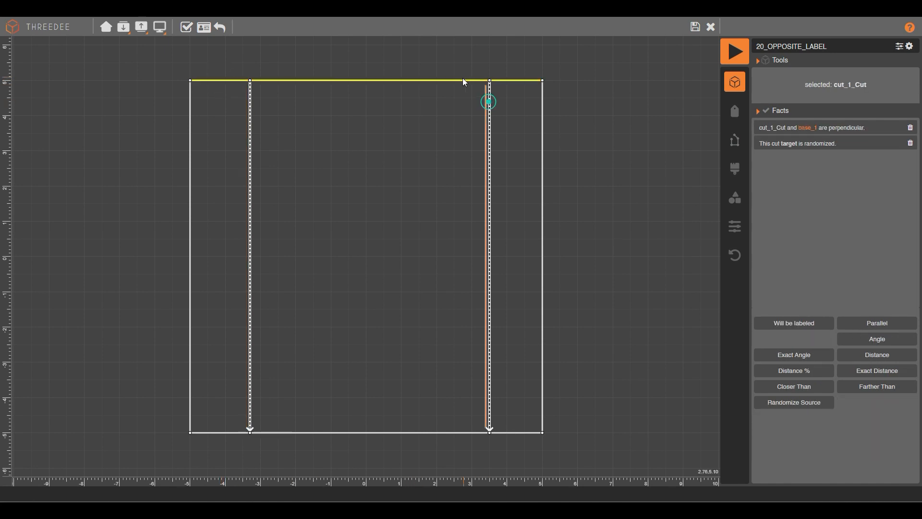
left_click(458, 80)
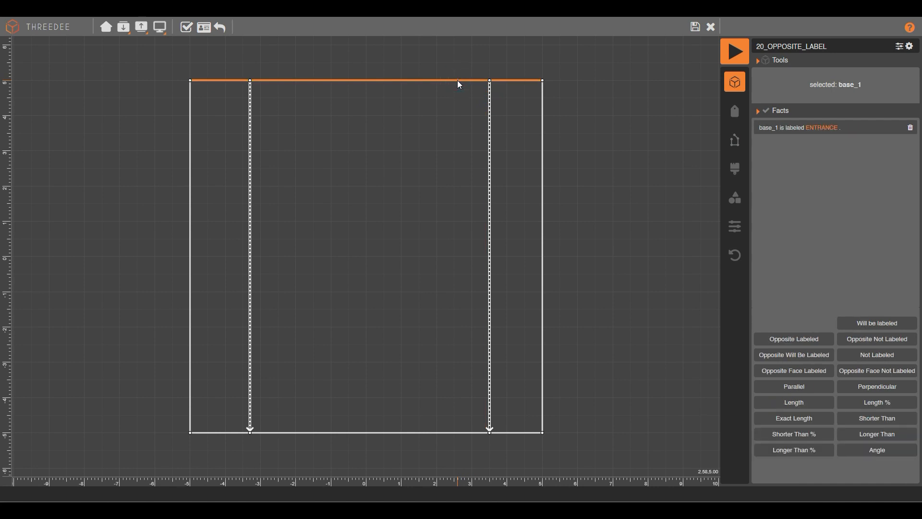
left_click(488, 108)
left_click(454, 78)
left_click(490, 98)
left_click(457, 80)
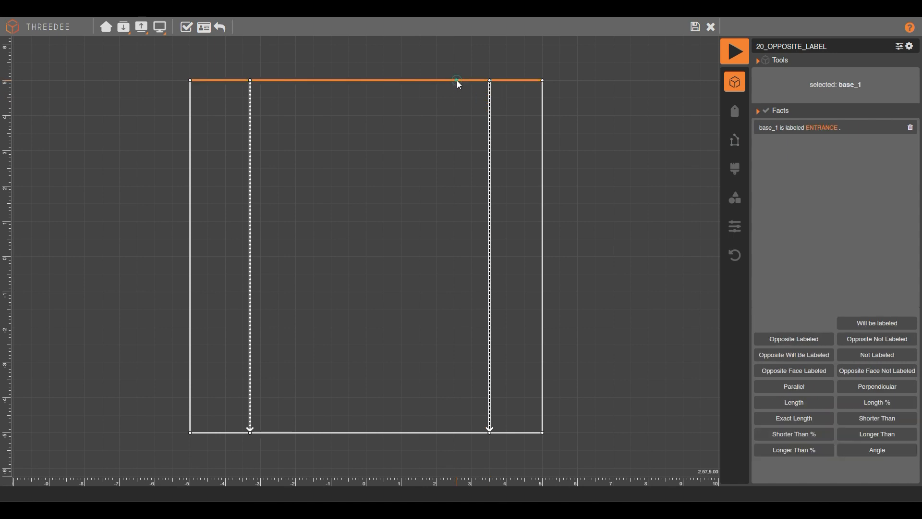
left_click(515, 97)
left_click(228, 94)
left_click(227, 85)
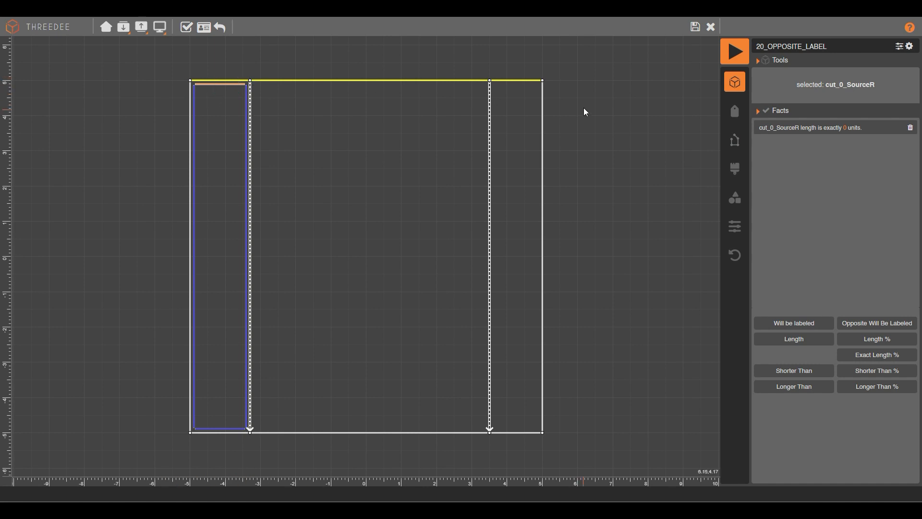
left_click(610, 105)
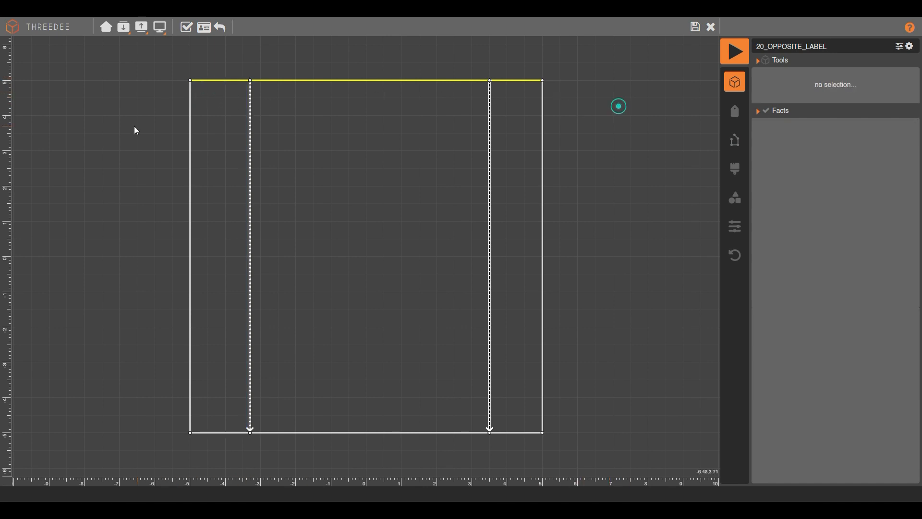
Assign the PAVEMENT label to the middle face between the two vertical cuts.
left_click(388, 142)
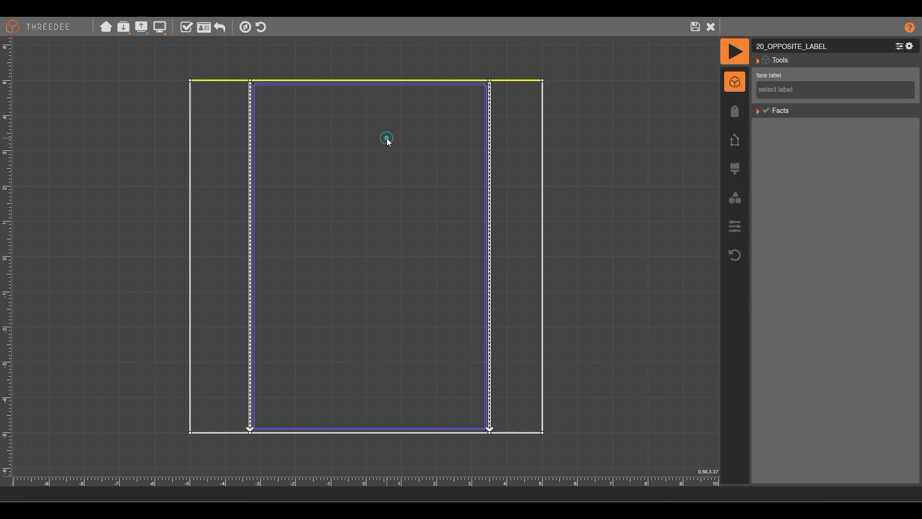
left_click(793, 89)
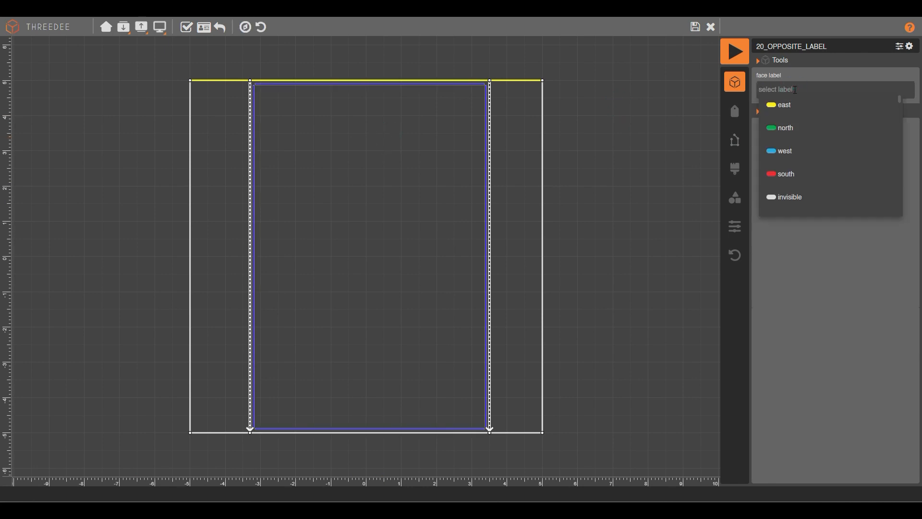
type("p")
left_click(810, 151)
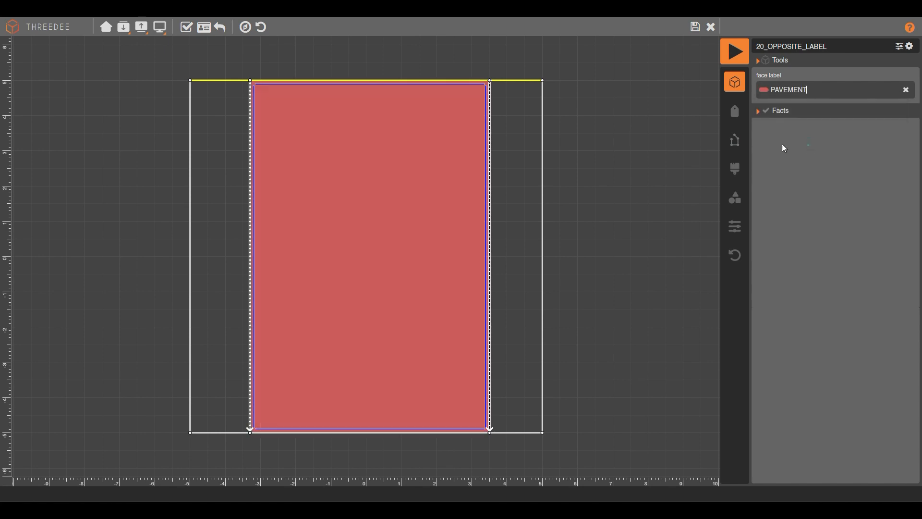
left_click(688, 135)
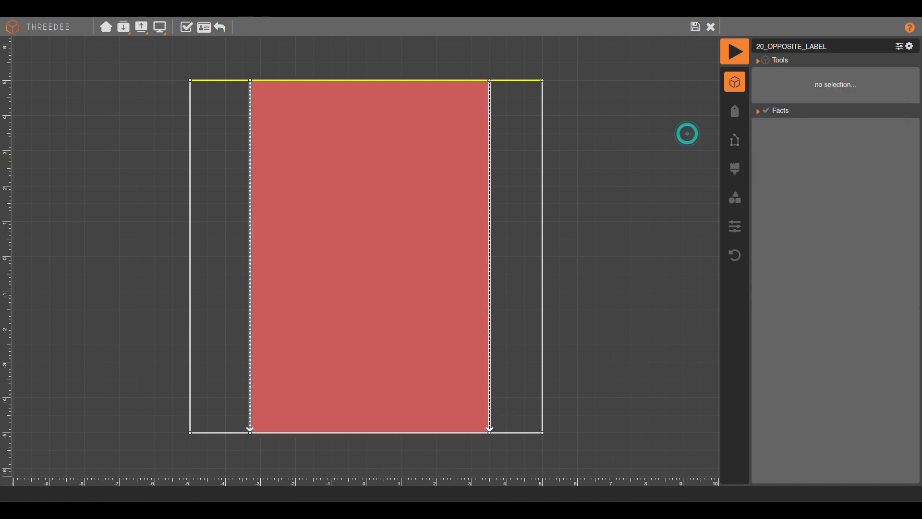
Save the project and render the house, examining the pavement strip in front of the door.
left_click(695, 27)
left_click(735, 51)
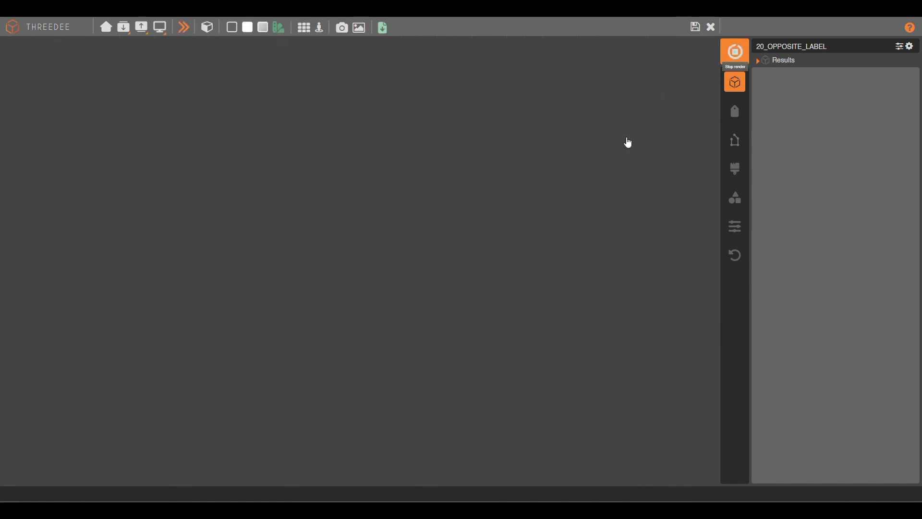
left_click_drag(590, 277, 526, 285)
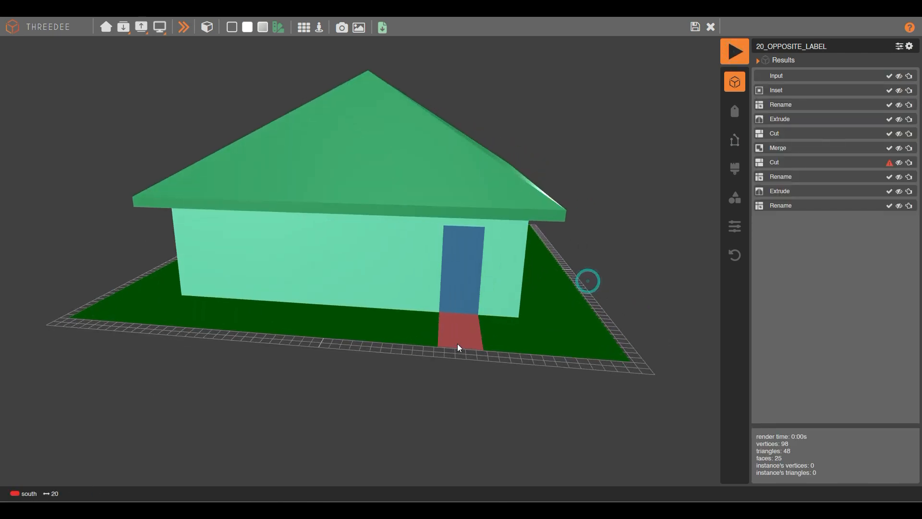
left_click_drag(470, 259, 547, 307)
right_click_drag(546, 304, 532, 316)
left_click(614, 341)
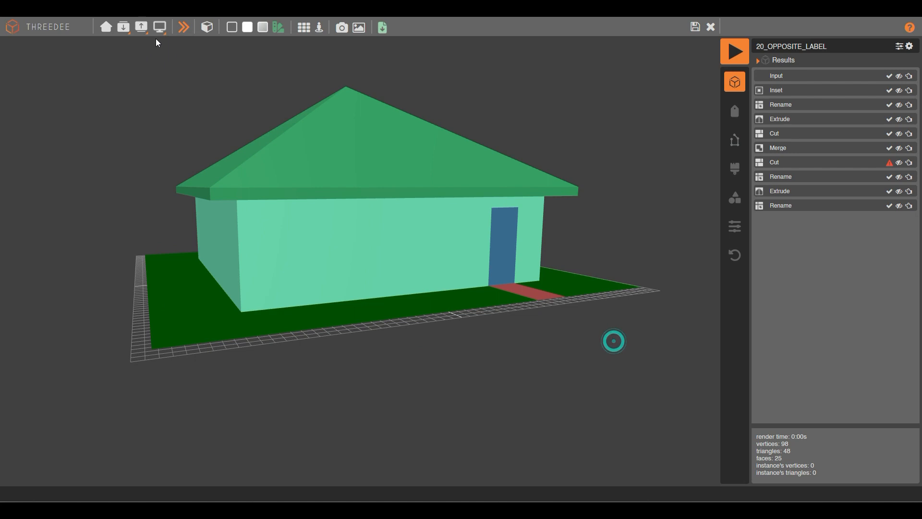
Regenerate the house repeatedly to check the pavement's alignment with different random door positions.
left_click(185, 31)
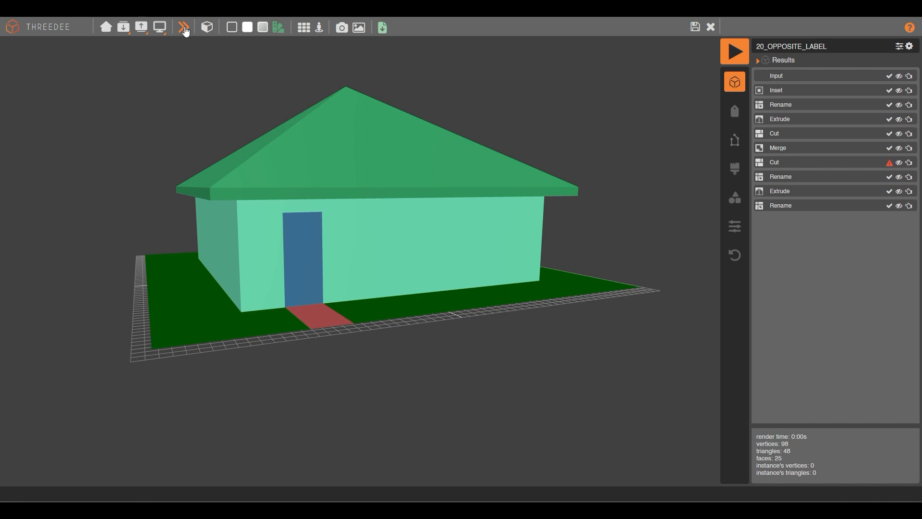
left_click(185, 31)
left_click(186, 31)
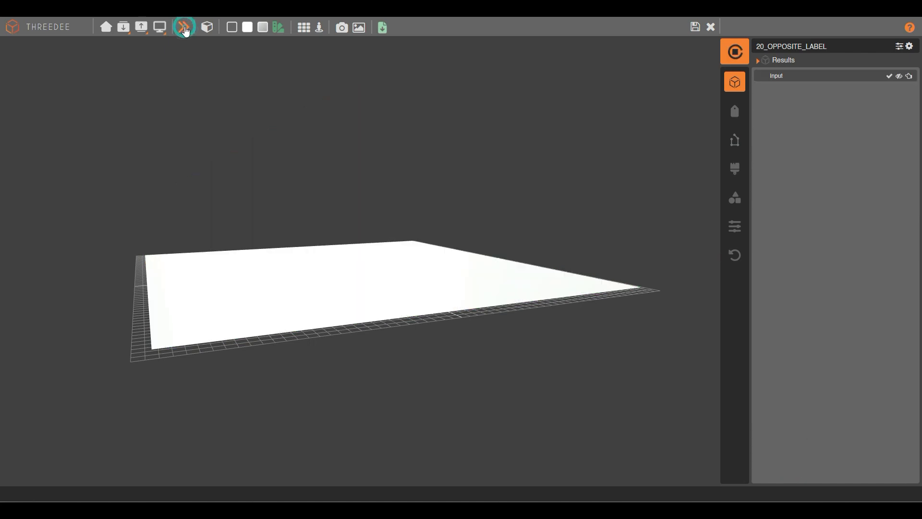
left_click(185, 31)
left_click(186, 32)
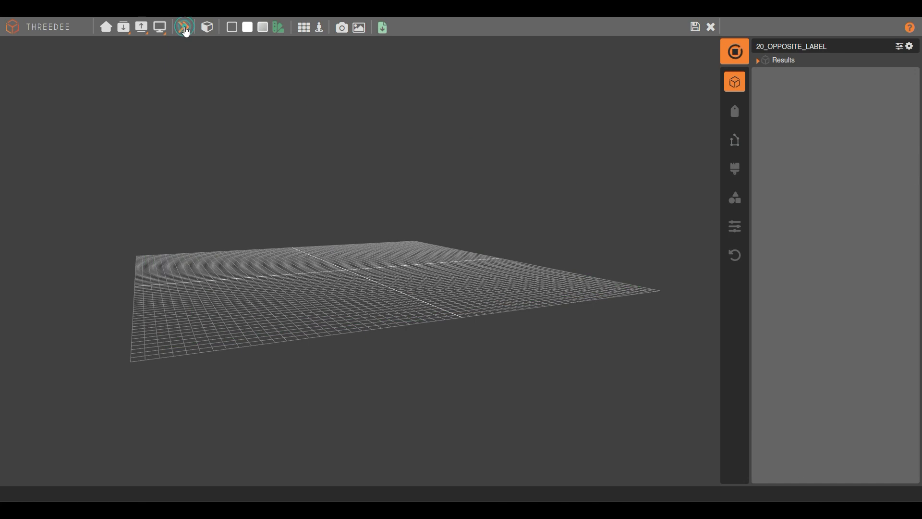
Keep regenerating the house with new random door positions and examine the pavement from another angle.
left_click(185, 31)
left_click(186, 31)
left_click(186, 30)
left_click(185, 31)
left_click(185, 31)
left_click(185, 31)
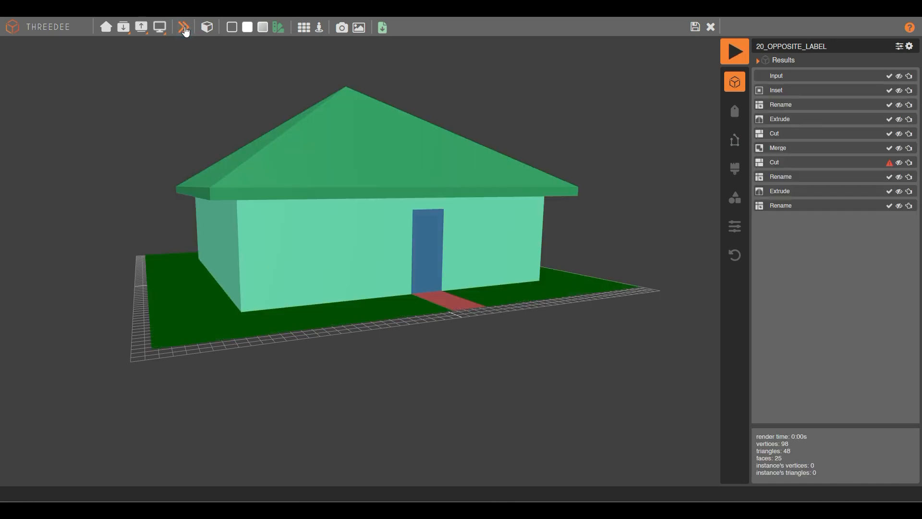
left_click_drag(367, 129, 337, 113)
left_click(188, 31)
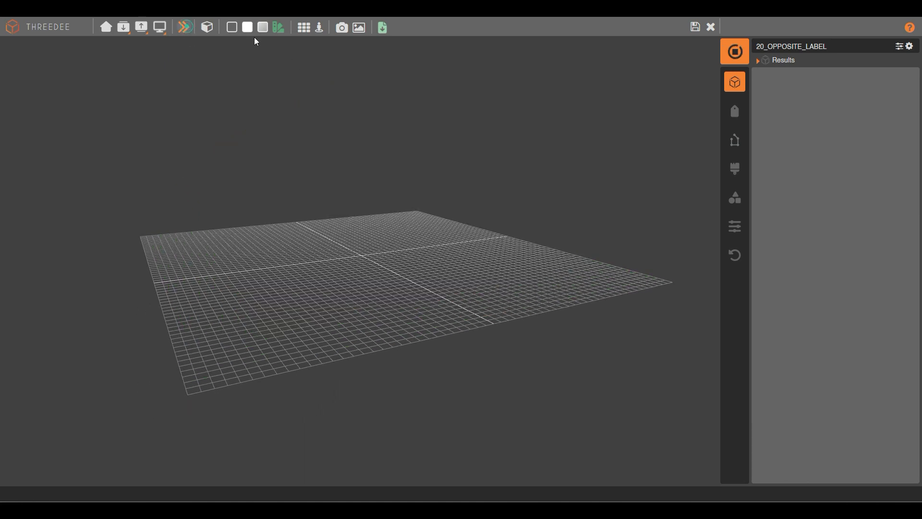
left_click(696, 27)
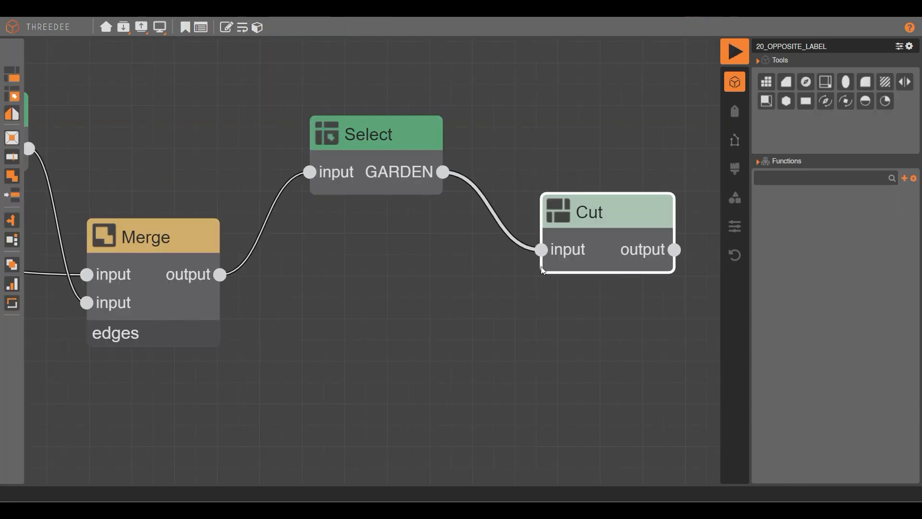
Insert the unconnected Cut node between the Select node's south output and the existing door Cut, and render the house.
scroll(591, 283, "down", 5)
scroll(288, 274, "up", 2)
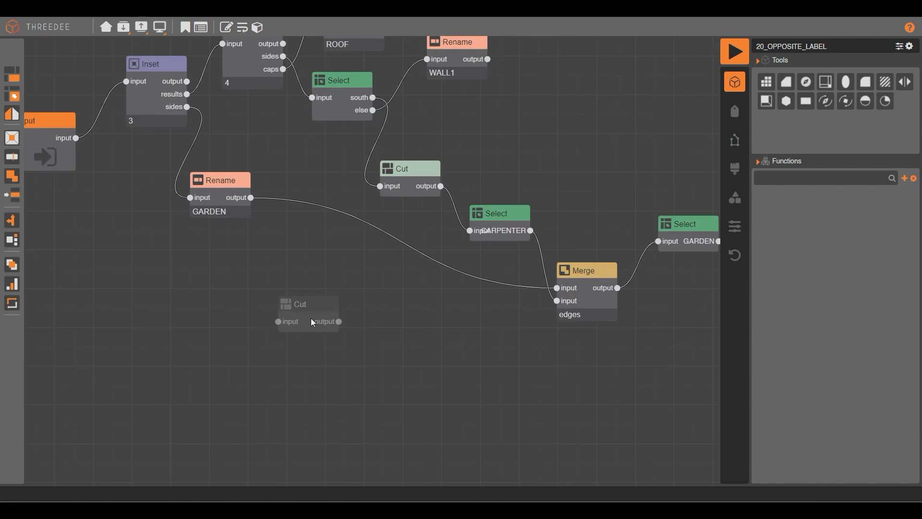
left_click_drag(313, 322, 325, 262)
mouse_move(380, 187)
left_mouse_down()
mouse_move(288, 260)
mouse_move(332, 170)
mouse_move(380, 186)
left_mouse_up()
left_click(471, 230)
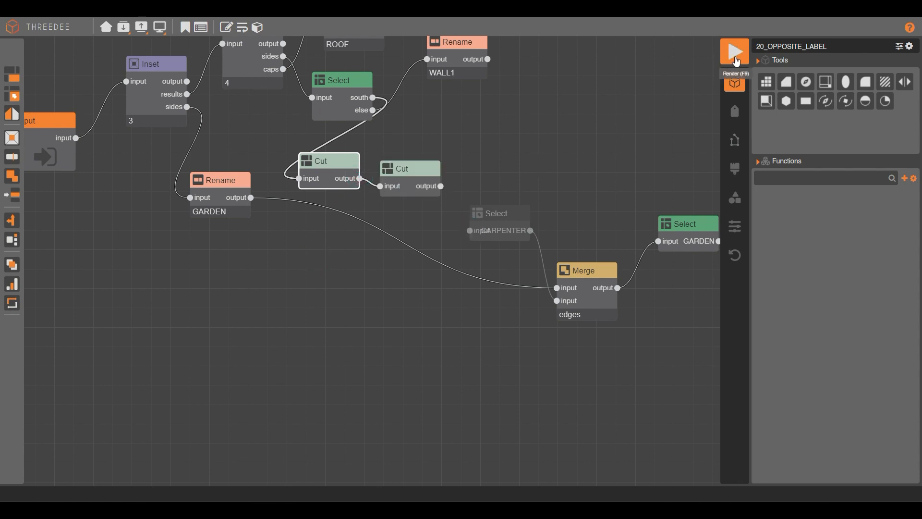
left_click(736, 61)
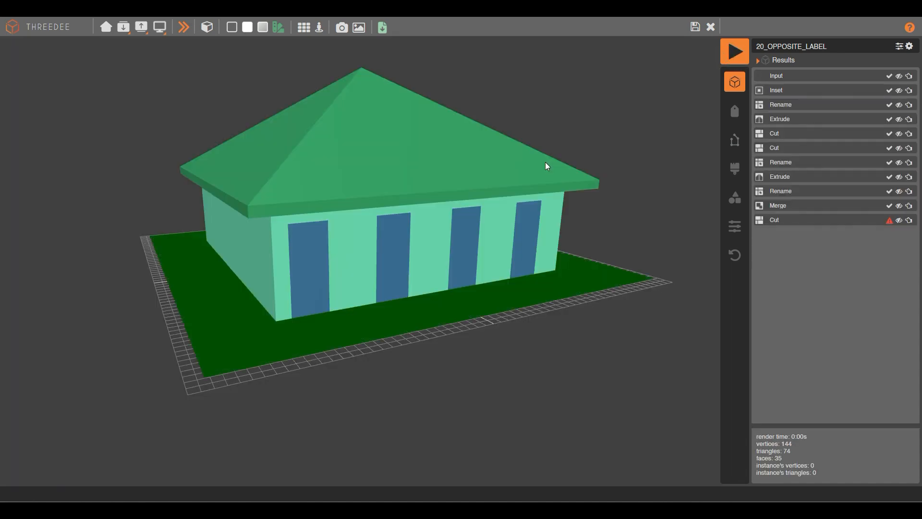
left_click(475, 303)
left_click_drag(613, 333, 566, 335)
left_click(638, 311)
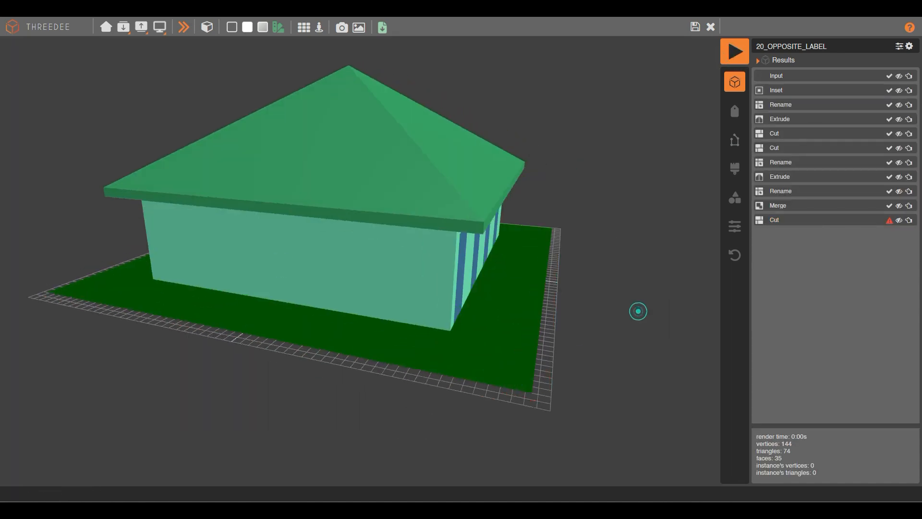
Reconnect the second Cut's output to the CARPENTER Select node and render the house again.
left_click(695, 26)
scroll(440, 185, "up", 3)
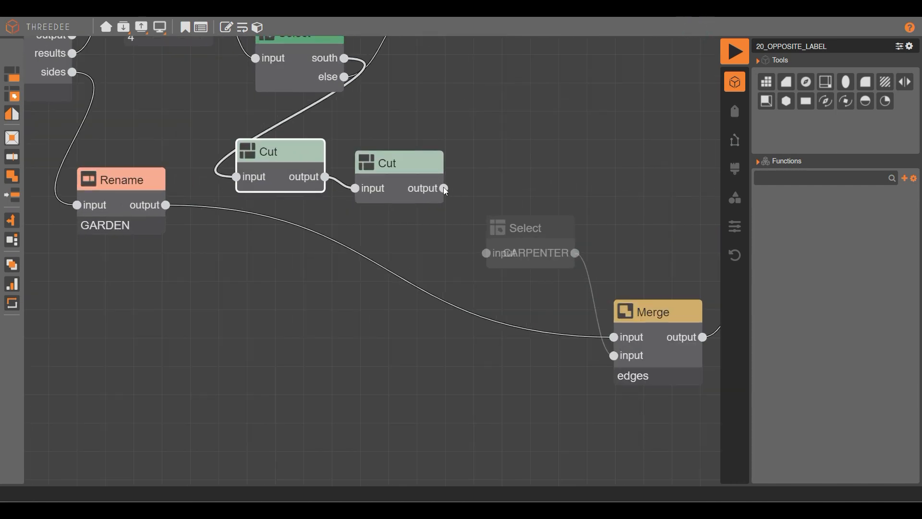
left_click_drag(444, 189, 486, 254)
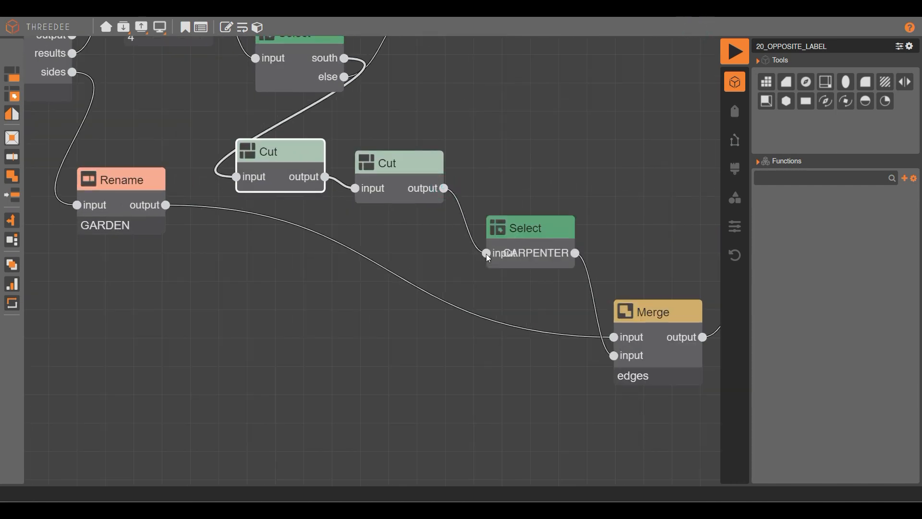
left_click(731, 51)
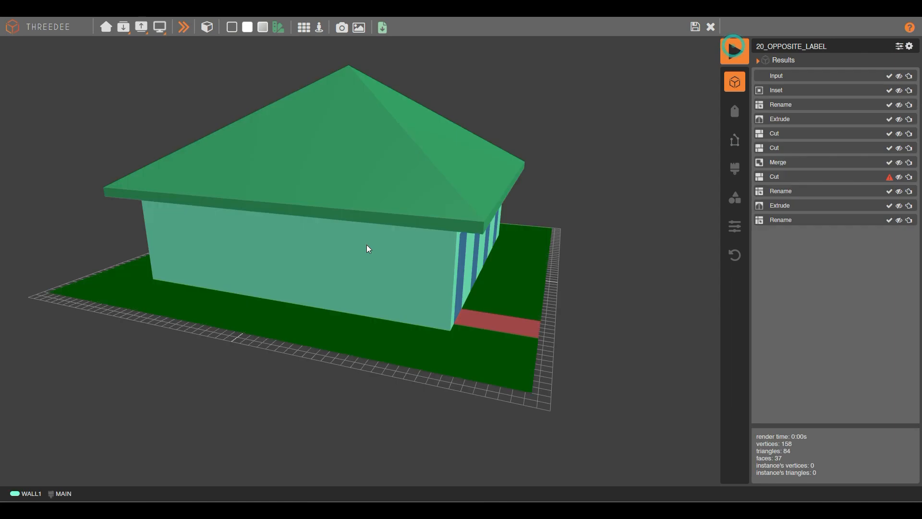
Examine the edge labels of the pavement and the remaining garden face in front of the four doors.
left_click_drag(534, 260, 272, 322)
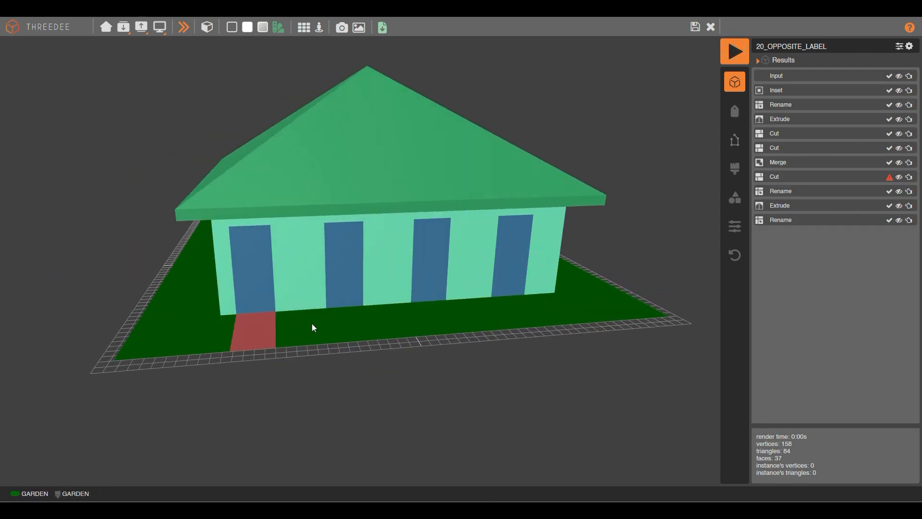
left_click(312, 324)
left_click(255, 325)
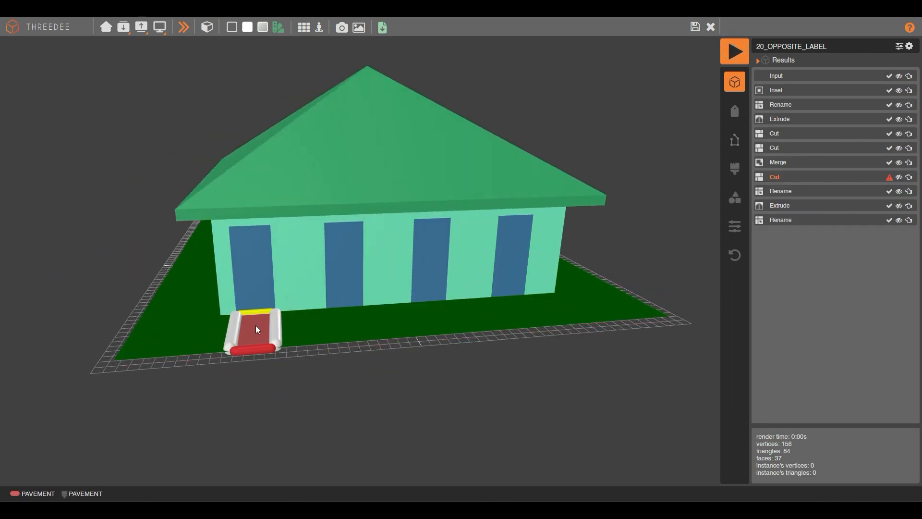
left_click(353, 323)
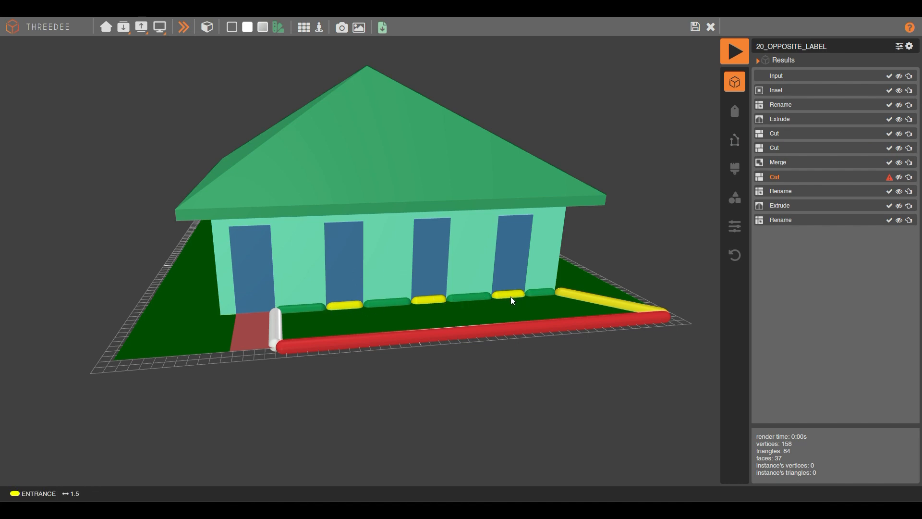
left_click(295, 395)
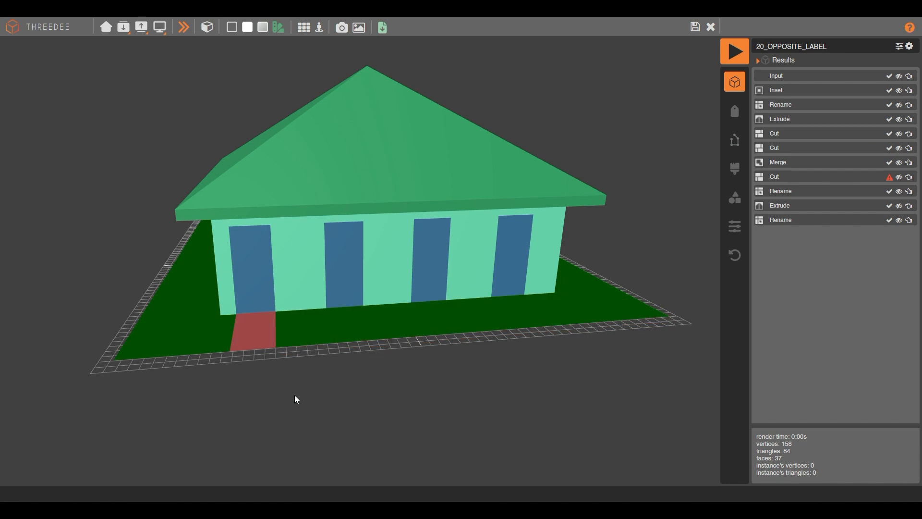
left_click(267, 332)
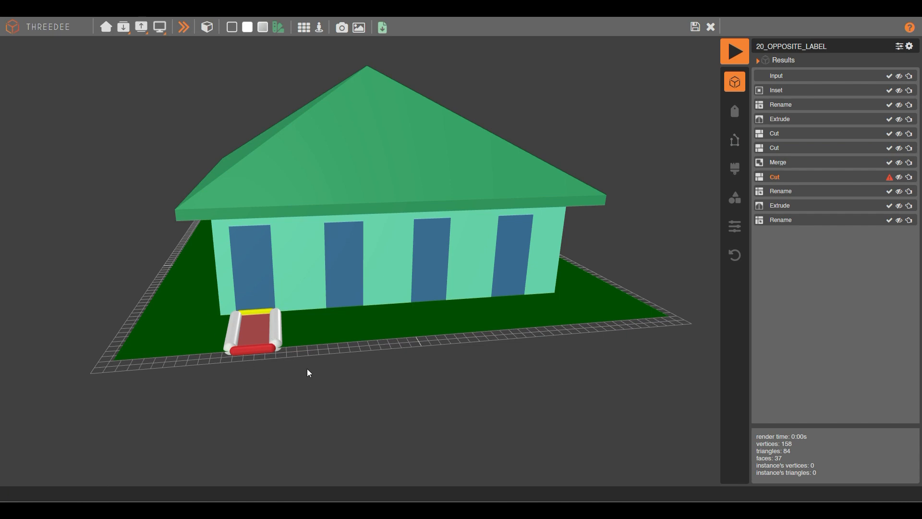
left_click(365, 362)
left_click_drag(528, 237, 494, 238)
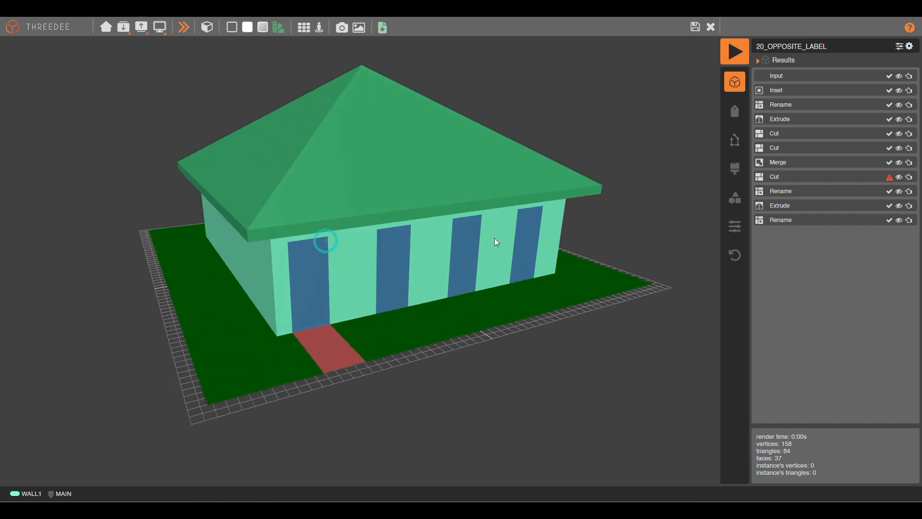
left_click(695, 27)
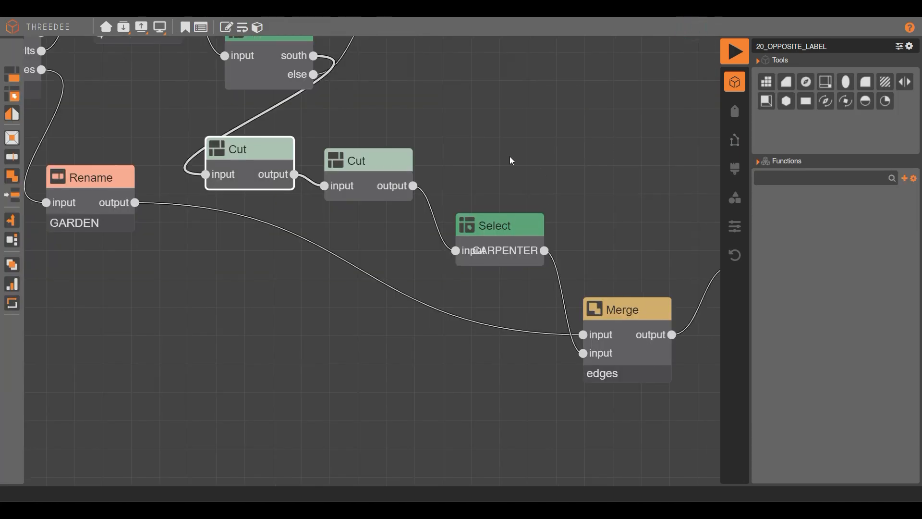
Replace the garden Cut on the Select node's GARDEN output with a Loop node limited to 100 maximum iterations.
left_click_drag(507, 219, 572, 299)
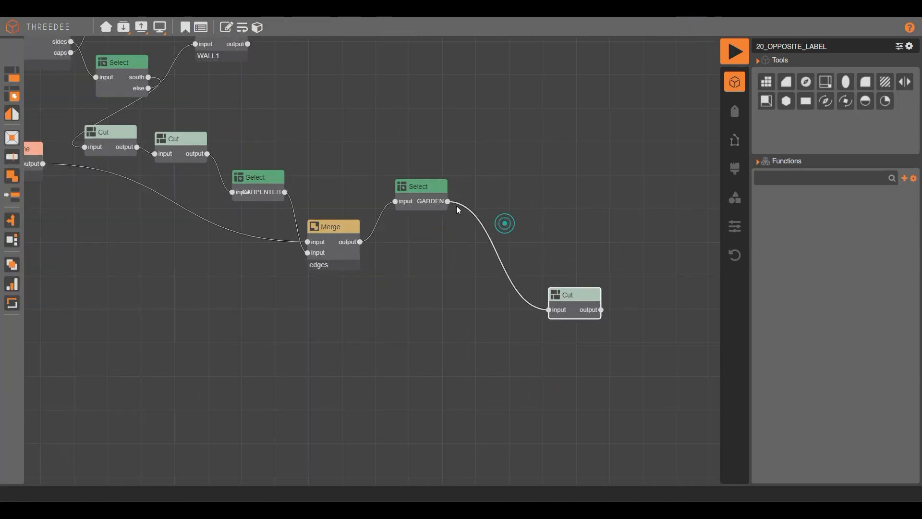
left_click(416, 192)
scroll(429, 213, "up", 2)
scroll(430, 217, "up", 2)
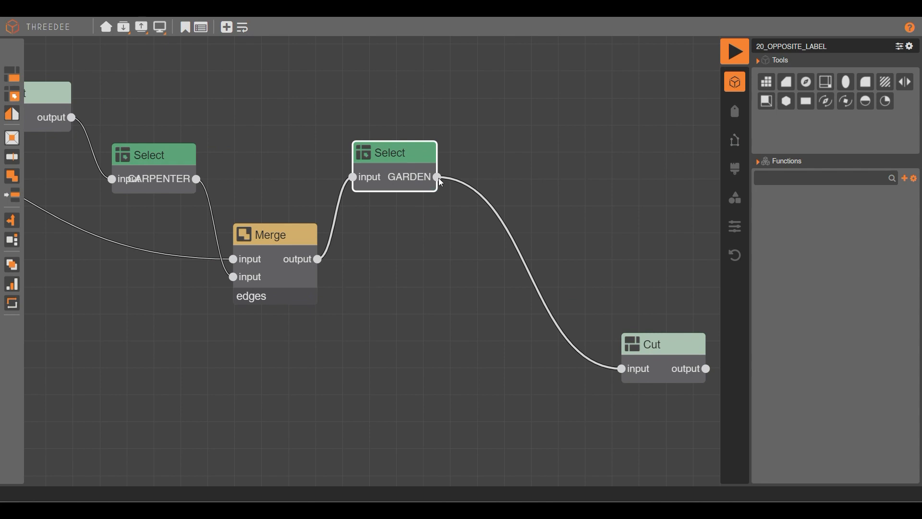
left_click_drag(607, 333, 469, 276)
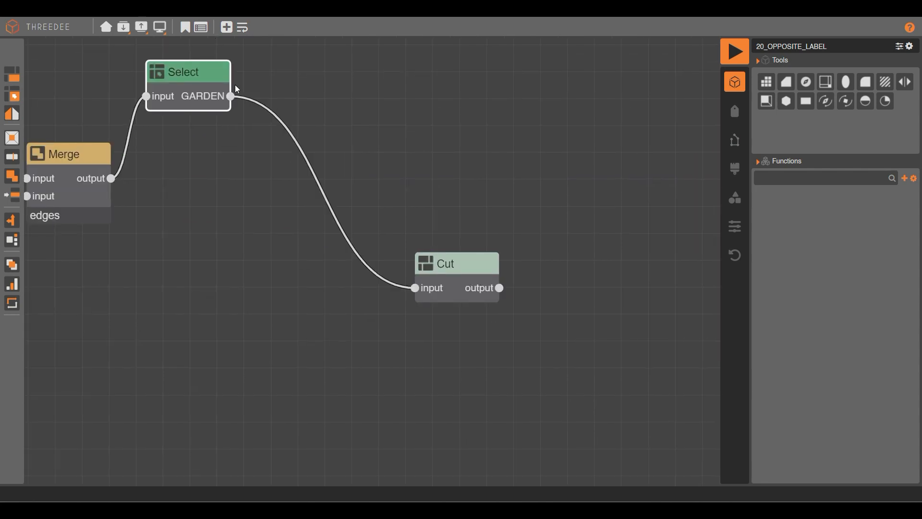
left_click_drag(231, 97, 278, 152)
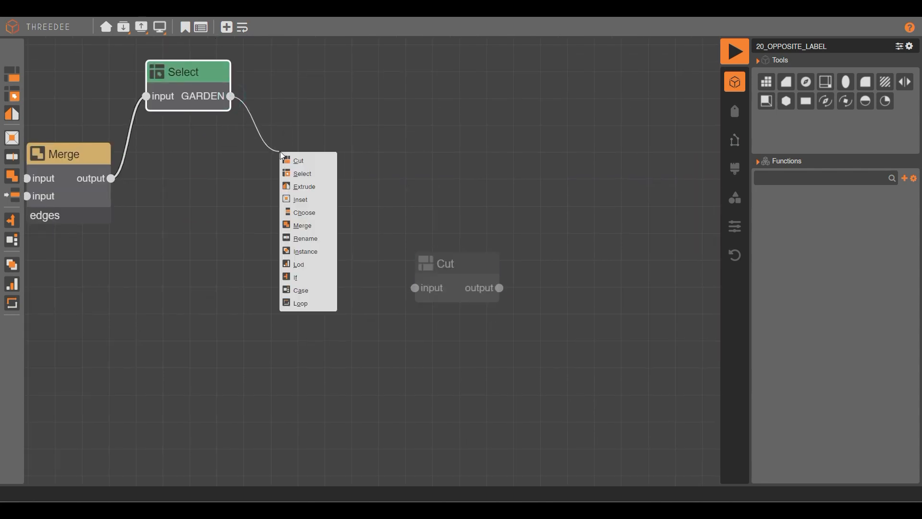
left_click(316, 301)
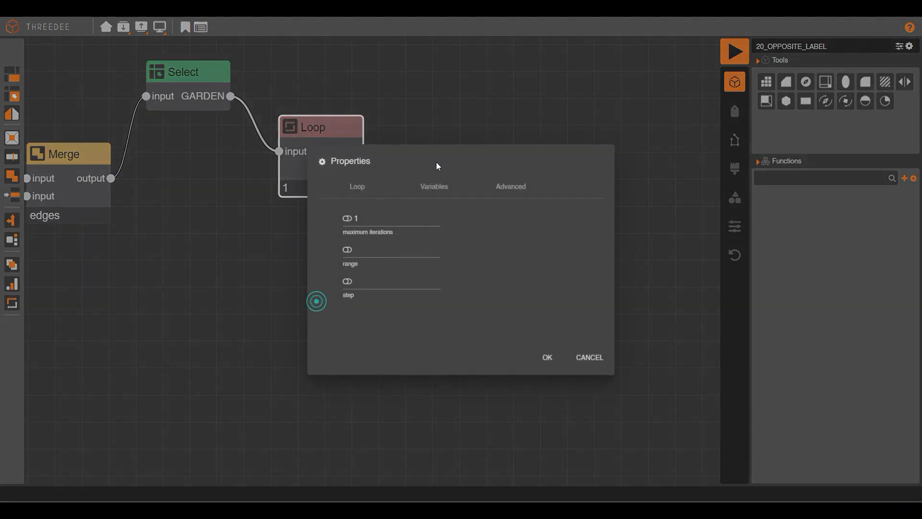
left_click(366, 219)
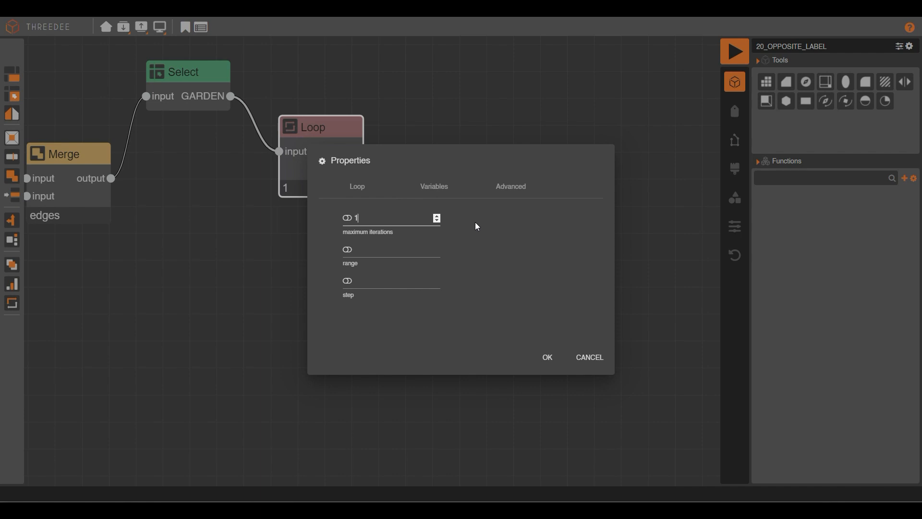
type("00")
left_click(546, 358)
Connect the Loop node's loop output to the garden Cut's input and place the Cut just below the Loop.
left_click(470, 253)
left_click_drag(471, 254, 473, 249)
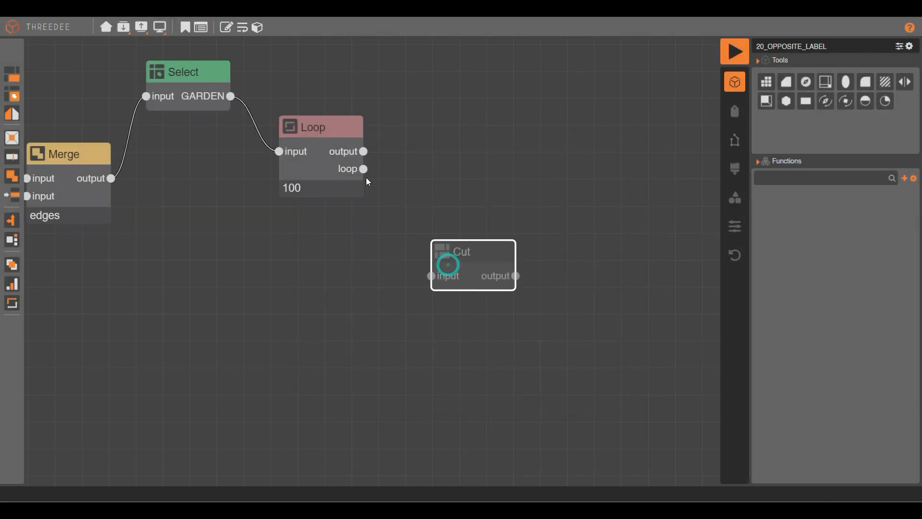
left_click_drag(363, 170, 431, 277)
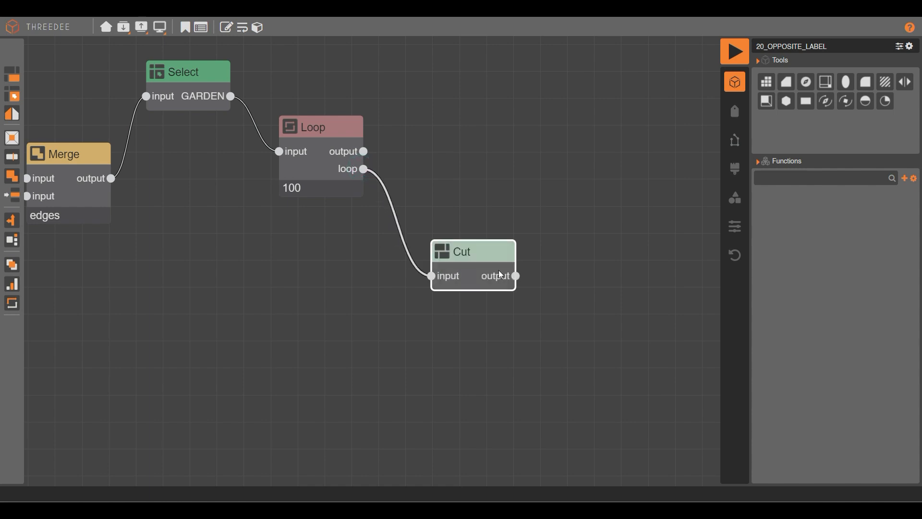
left_click_drag(499, 270, 453, 258)
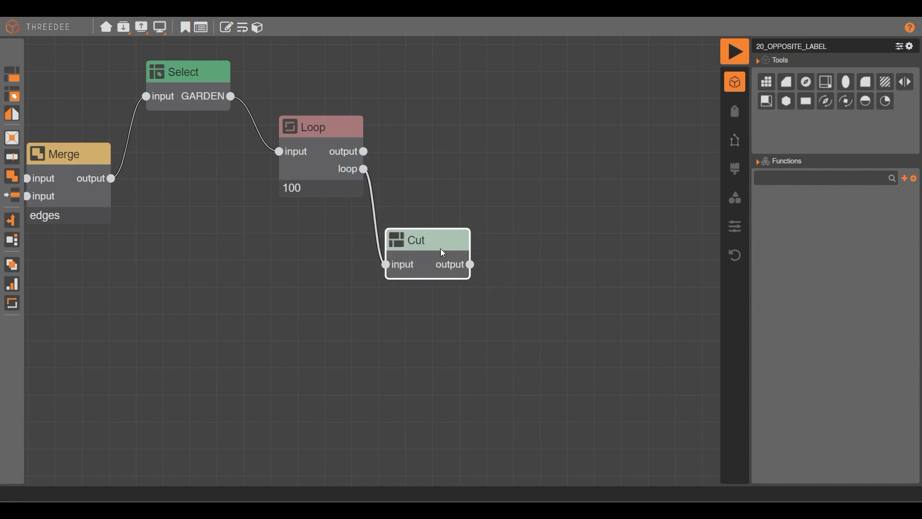
Convert the Cut node attached to the Loop into a function named PATH.
right_click(414, 245)
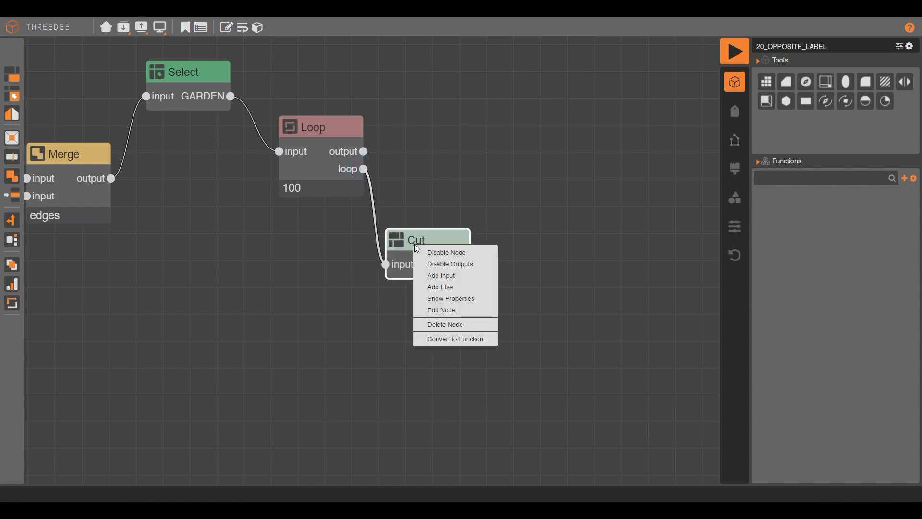
left_click(459, 339)
left_click(386, 226)
type("PATH")
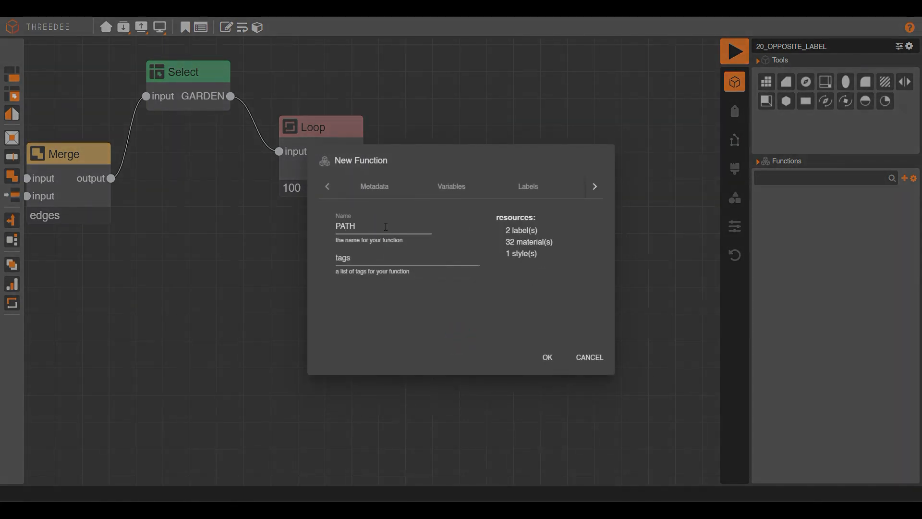
left_click(549, 364)
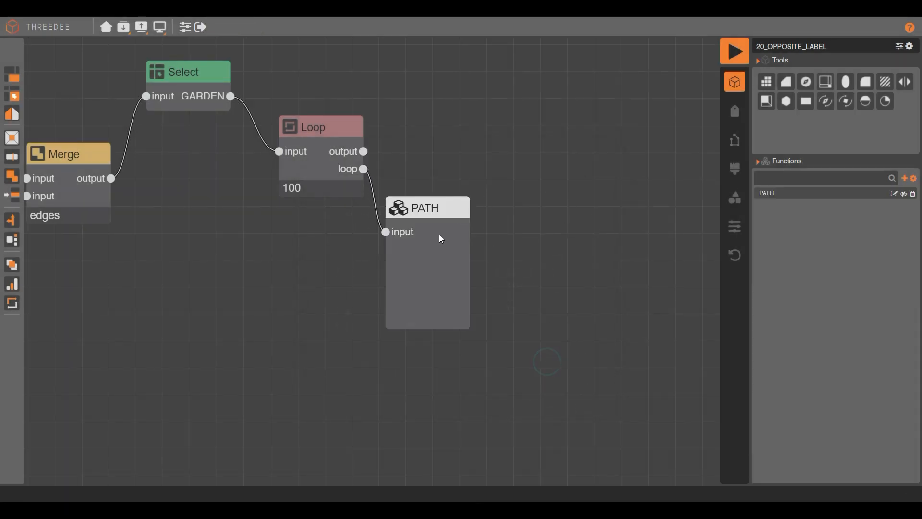
Inside the PATH function, add a Select node after Cut that selects by the PAVEMENT label, and place it close to Cut.
double_click(440, 233)
left_click_drag(349, 101, 151, 56)
left_click_drag(378, 202, 488, 274)
scroll(334, 207, "down", 2)
left_click_drag(291, 190, 367, 197)
left_click(389, 232)
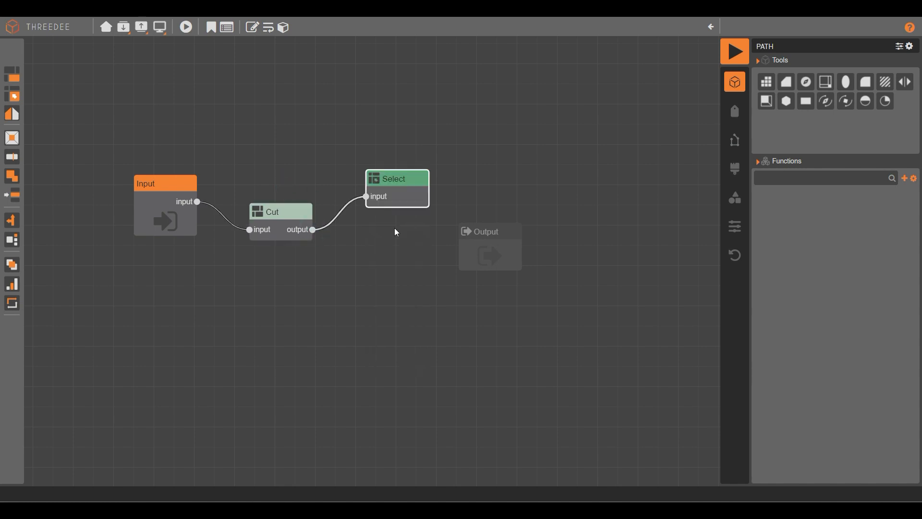
left_click(458, 225)
type("P")
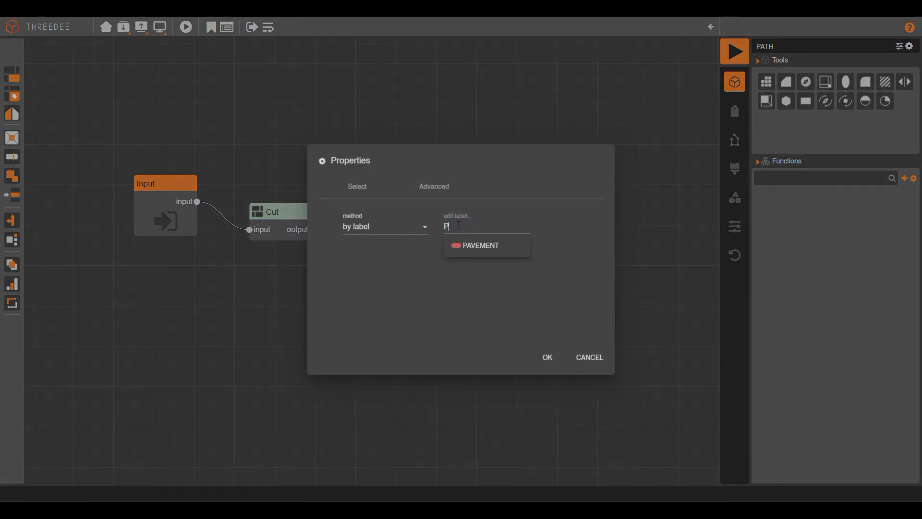
left_click(496, 244)
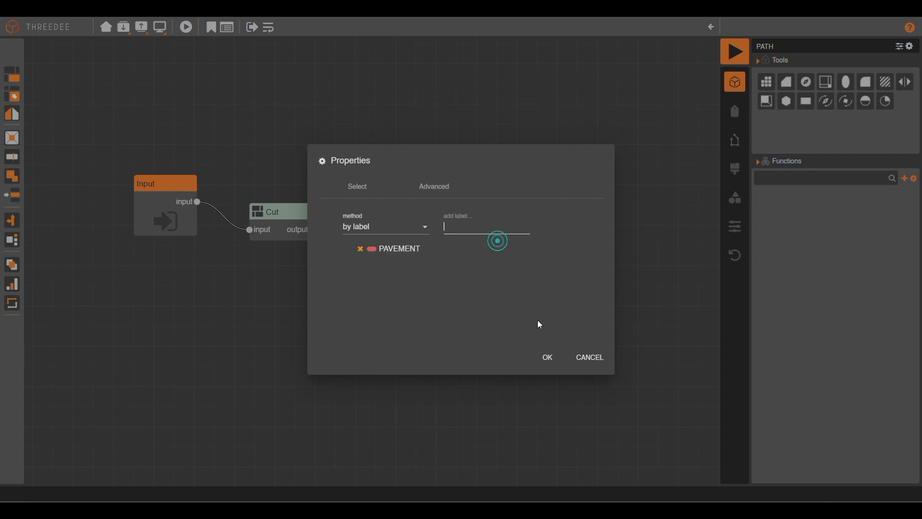
left_click(560, 358)
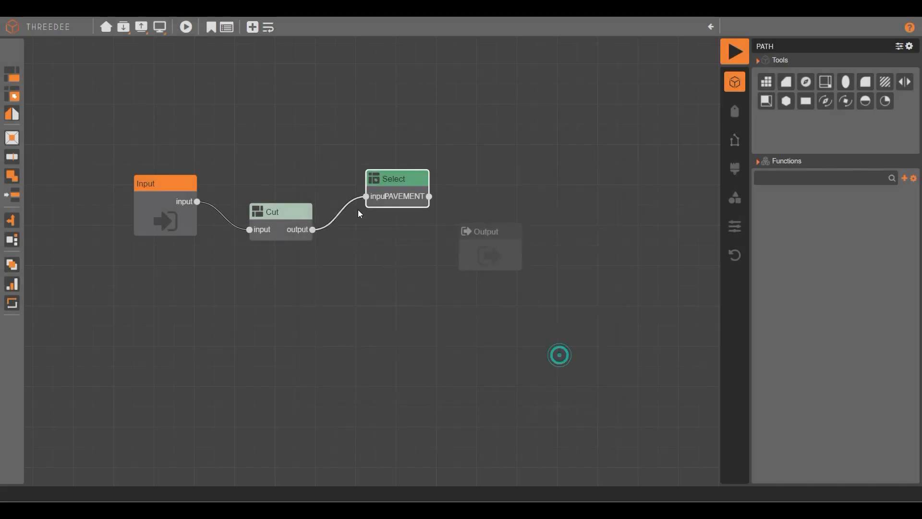
left_click(405, 192)
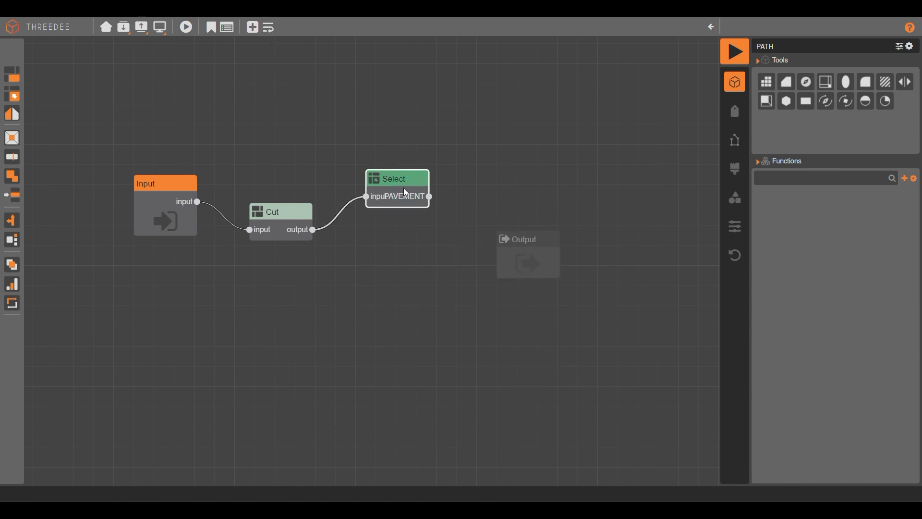
left_click_drag(401, 196, 375, 209)
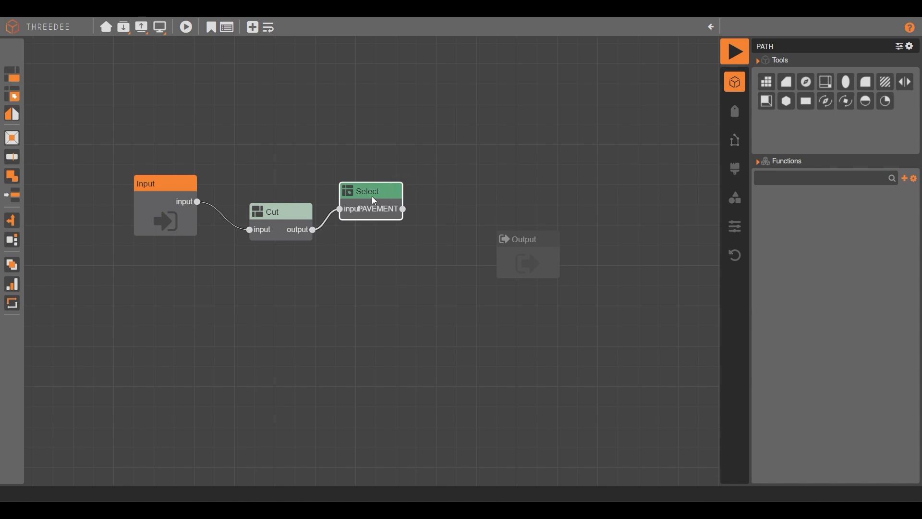
Add an else output to the Select node, connect it to a new function output named loop, and place the Output node close to Select.
left_click(269, 29)
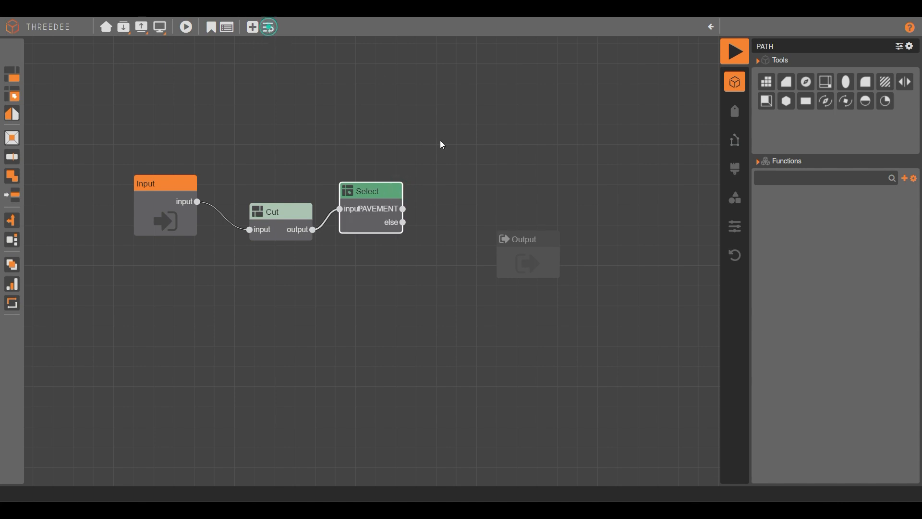
left_click(523, 253)
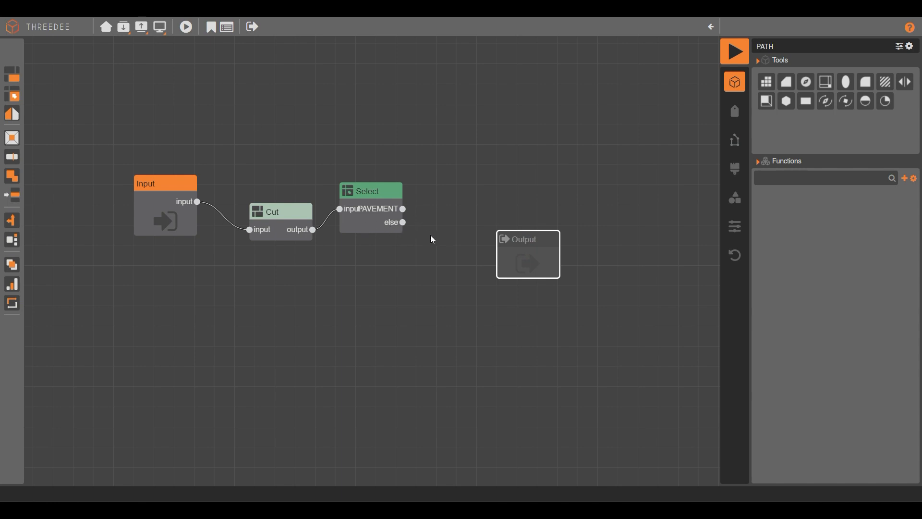
left_click(252, 26)
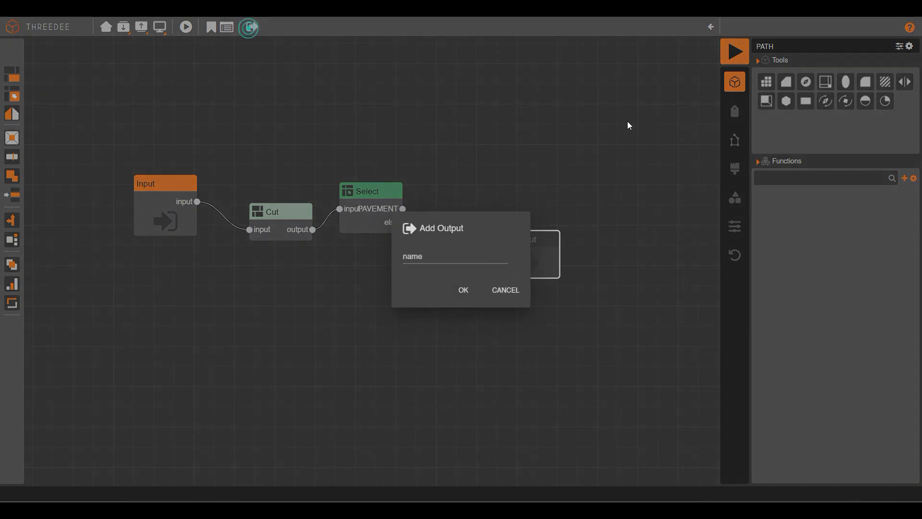
type("loop")
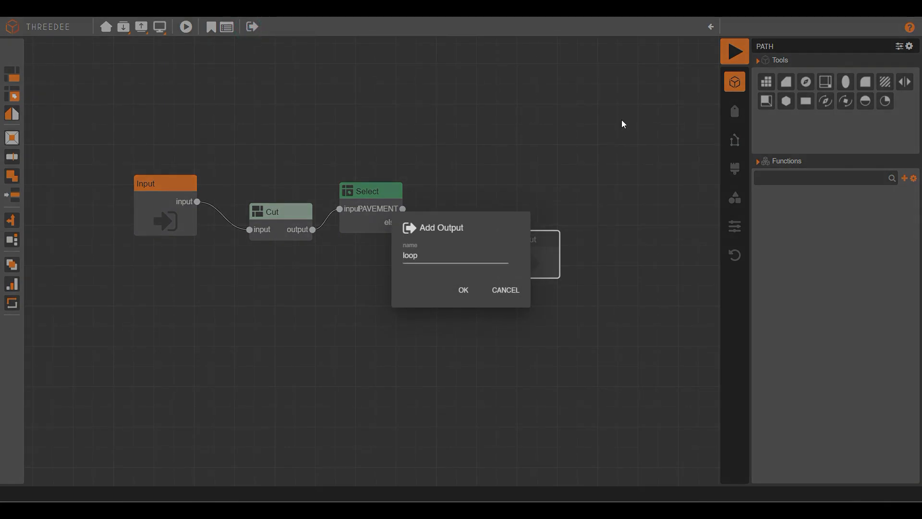
left_click(463, 289)
left_click_drag(451, 241, 498, 257)
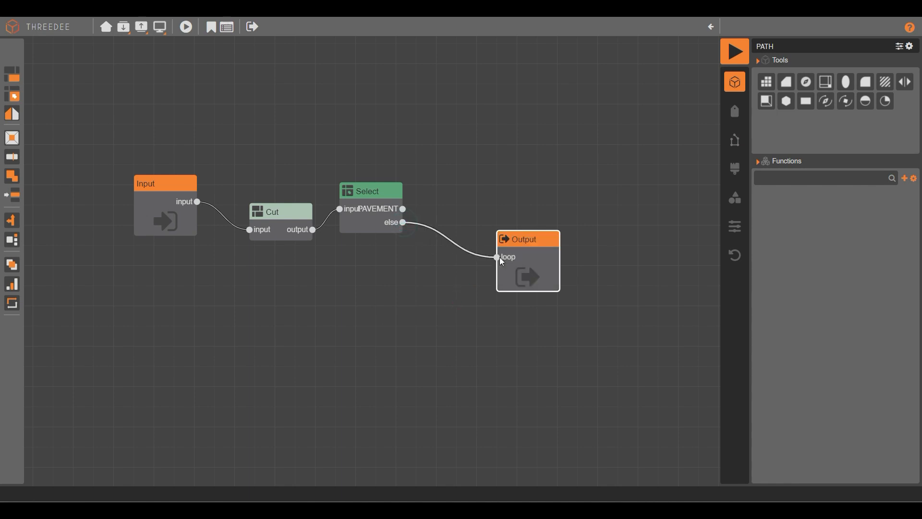
left_click_drag(542, 238, 486, 228)
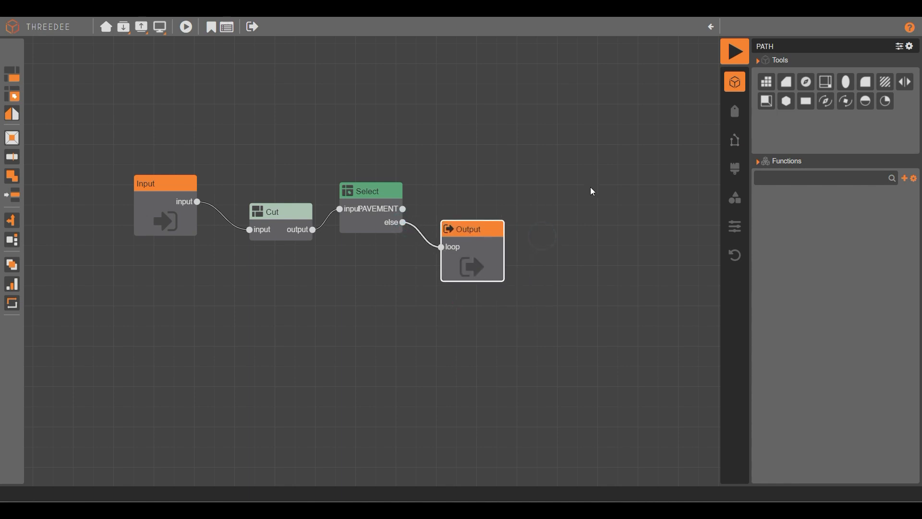
Leave the PATH function, render the model to inspect the pavements in front of the doors, regenerate it once, and return to the graph.
left_click(711, 27)
scroll(624, 235, "down", 5)
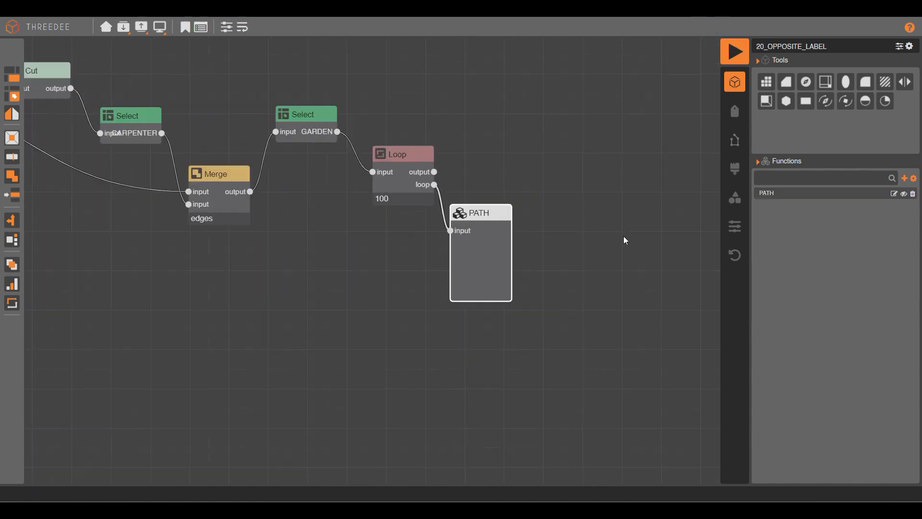
left_click(727, 80)
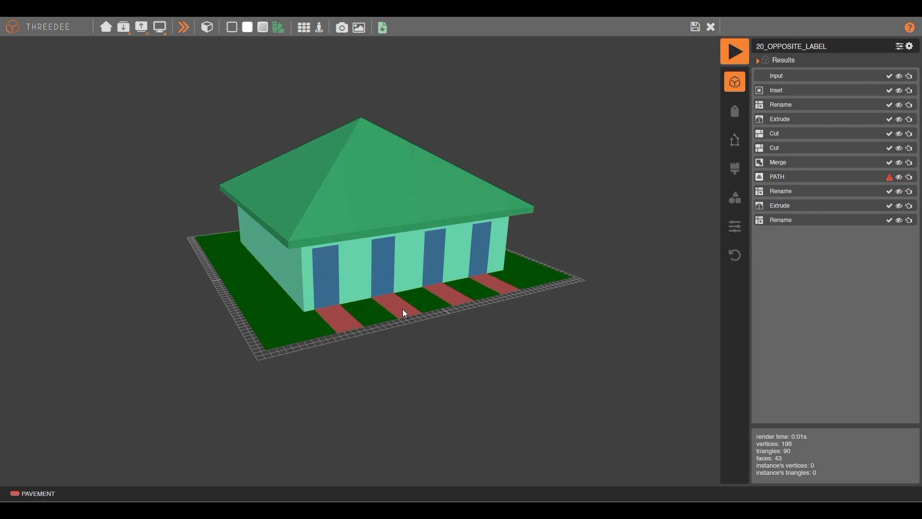
left_click(184, 31)
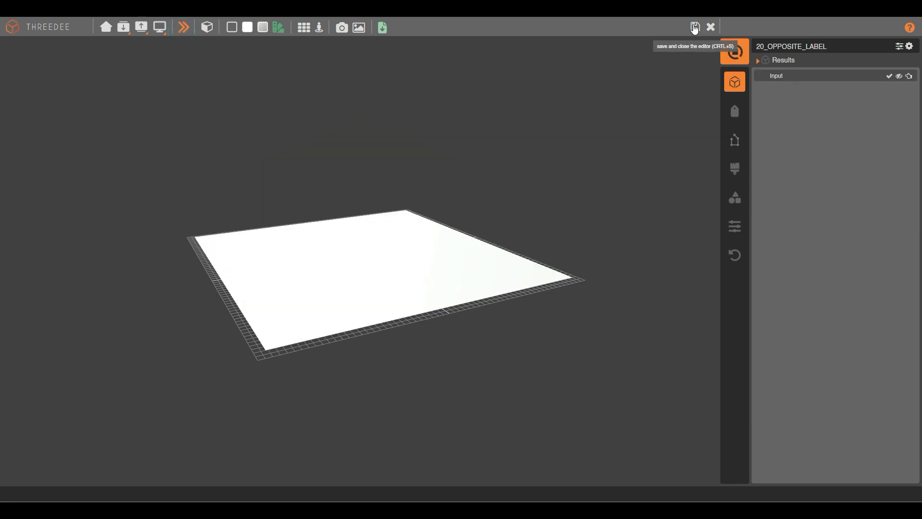
left_click(695, 27)
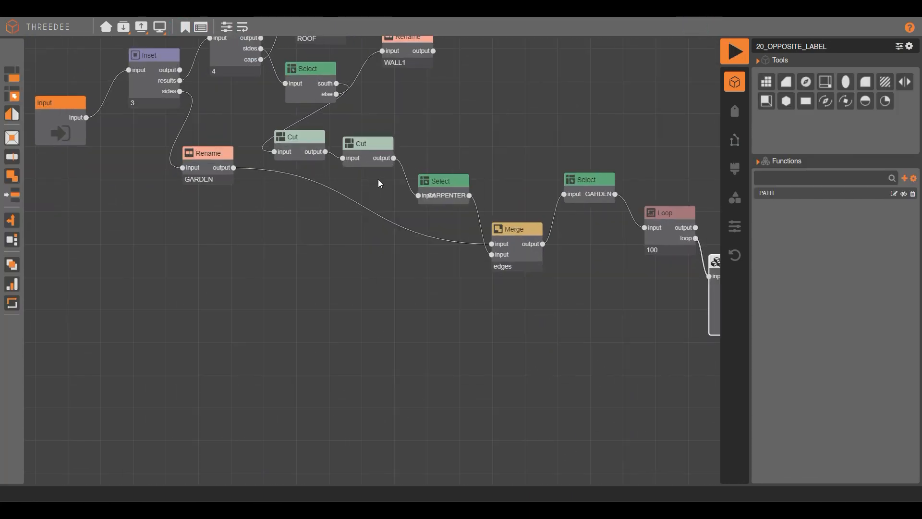
In the first Cut after the south Select, set the cut's Repeat distance range to 6 and step to 1, and save the Cut.
scroll(379, 183, "up", 1)
double_click(298, 143)
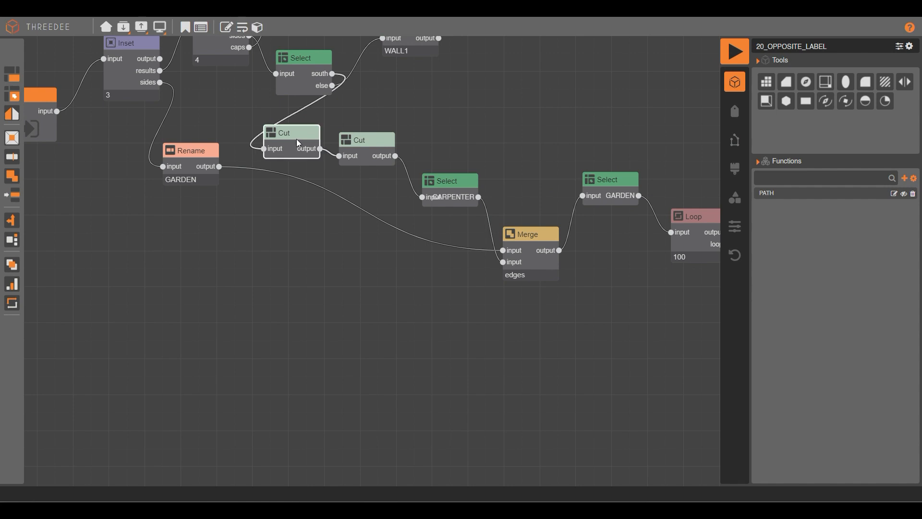
left_click(386, 274)
left_click(246, 28)
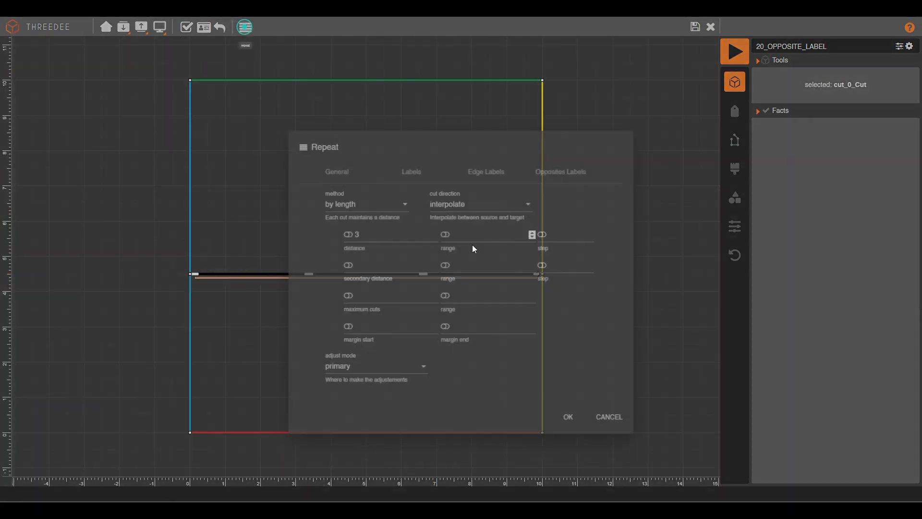
left_click(487, 210)
type("6")
left_click(553, 214)
type("1")
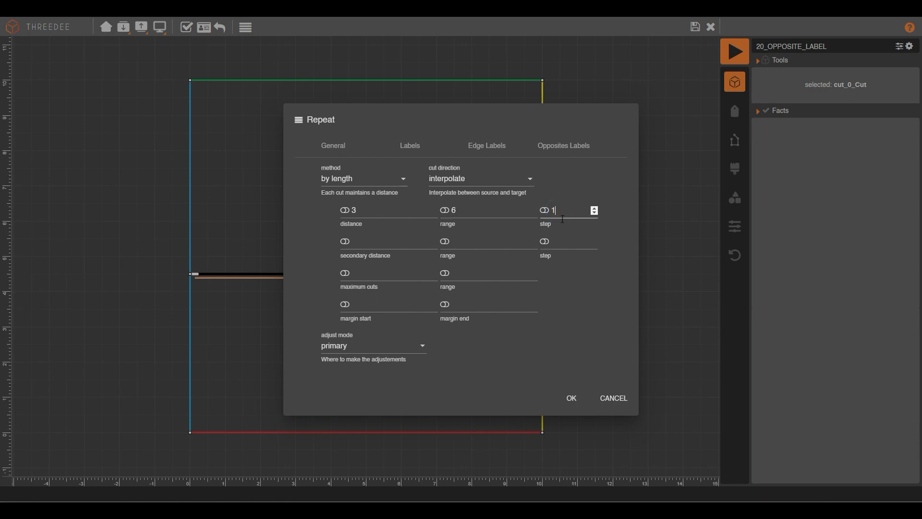
left_click(571, 399)
left_click(695, 29)
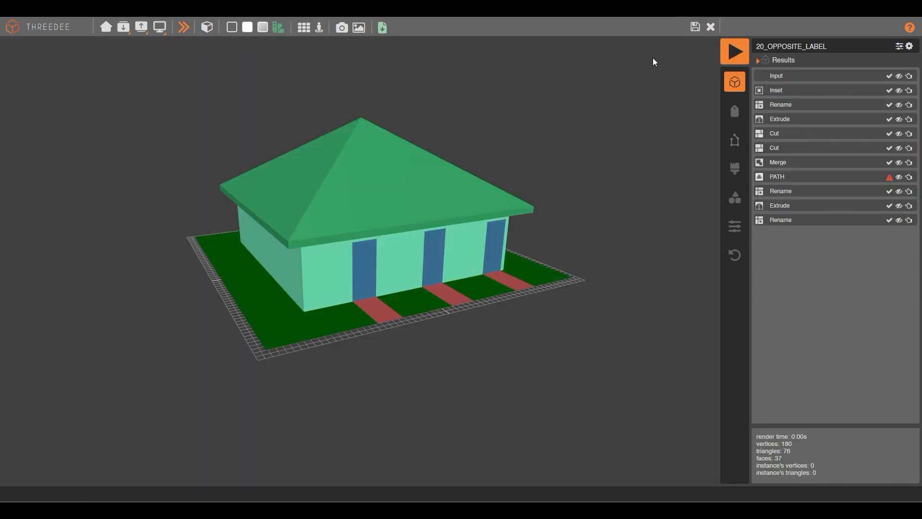
Regenerate the model several times and examine the house from the front to compare the random door and pavement positions.
left_click(185, 30)
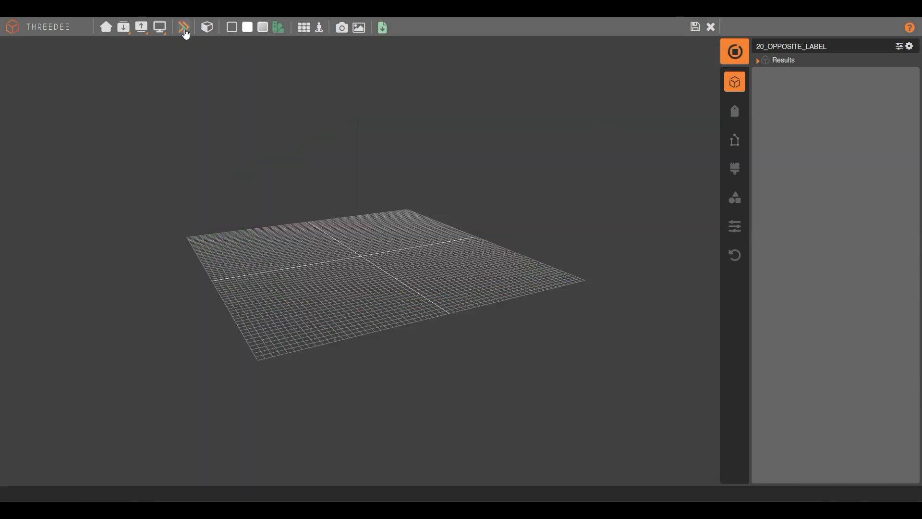
left_click(185, 30)
left_click(185, 30)
left_click(185, 31)
left_click(185, 30)
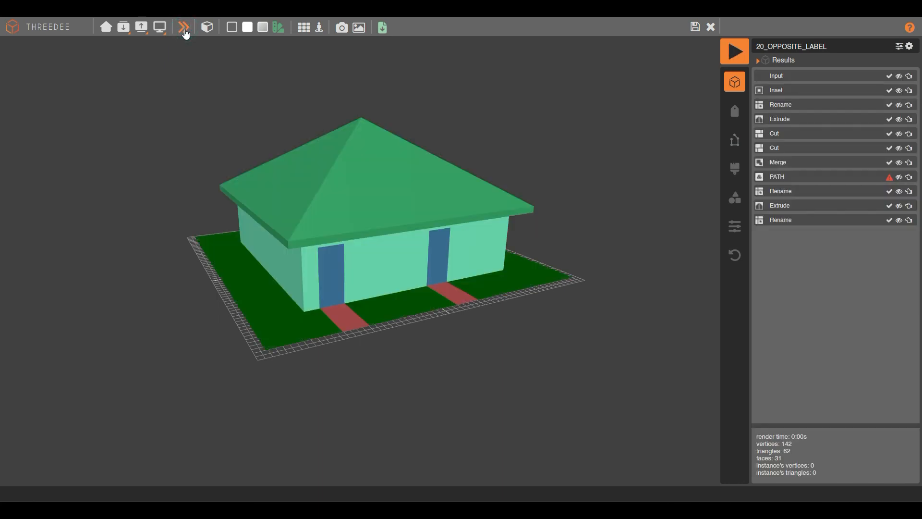
left_click(185, 31)
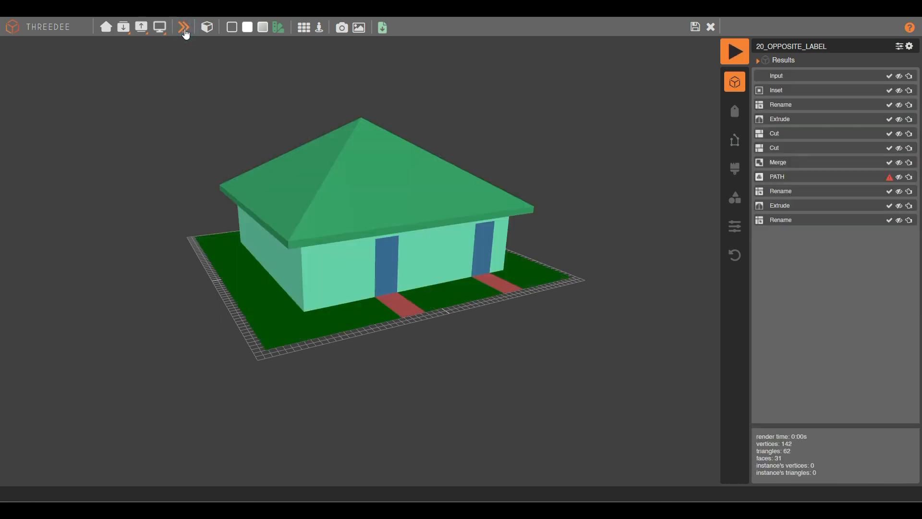
left_click(185, 31)
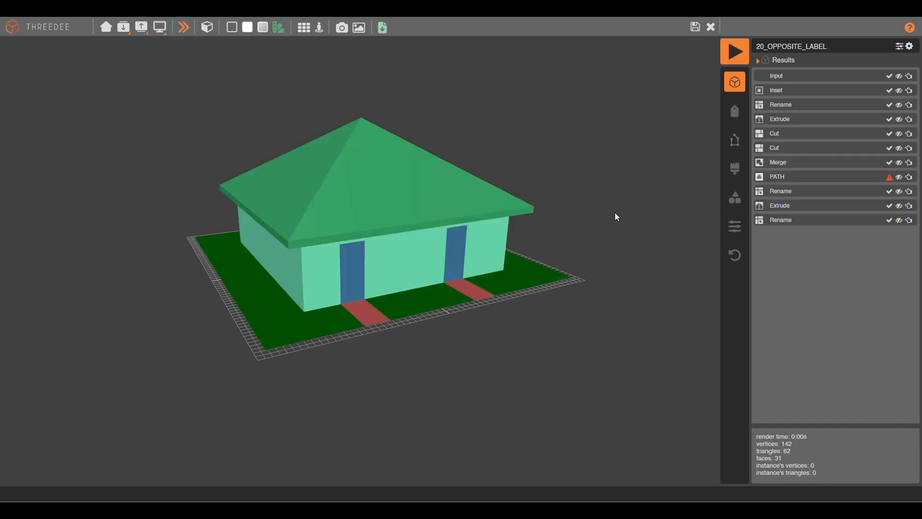
left_click_drag(614, 212, 509, 270)
left_click_drag(463, 308, 447, 243)
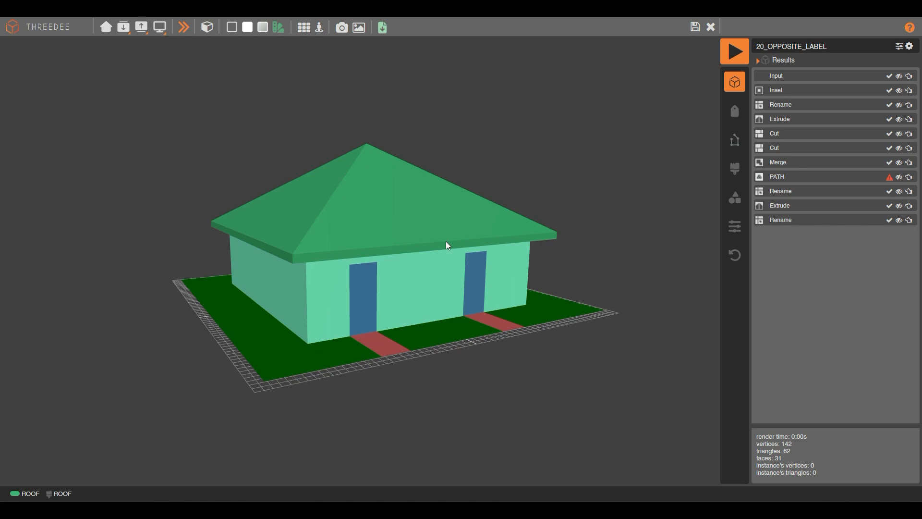
mouse_move(386, 238)
left_mouse_down()
mouse_move(496, 280)
mouse_move(466, 258)
mouse_move(418, 266)
left_mouse_up()
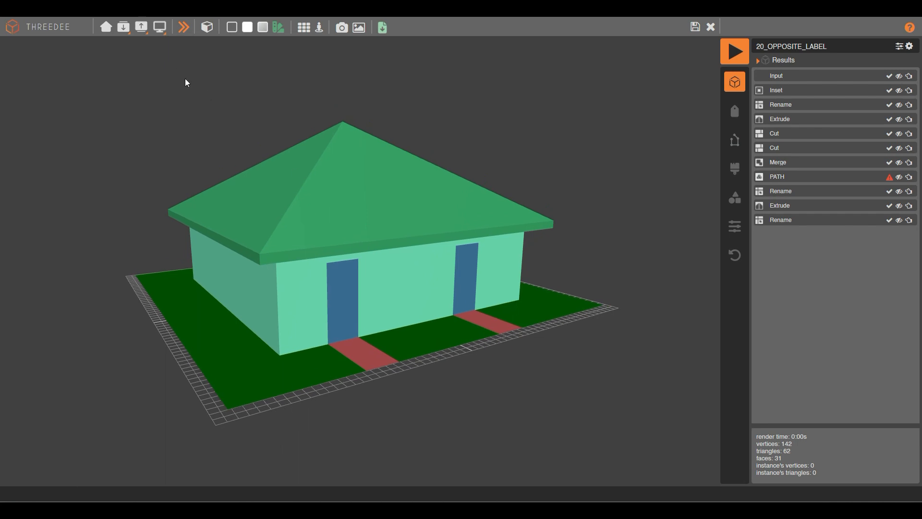